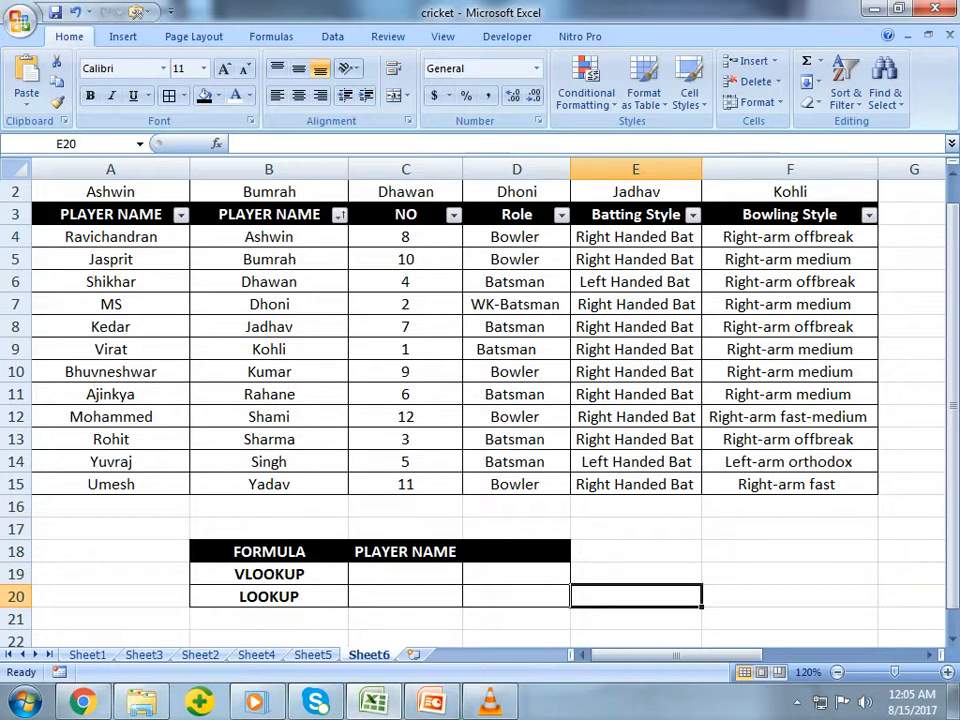
Step: Start a VLOOKUP formula in D19 that uses C19 as the lookup value
drag(110, 237, 110, 484)
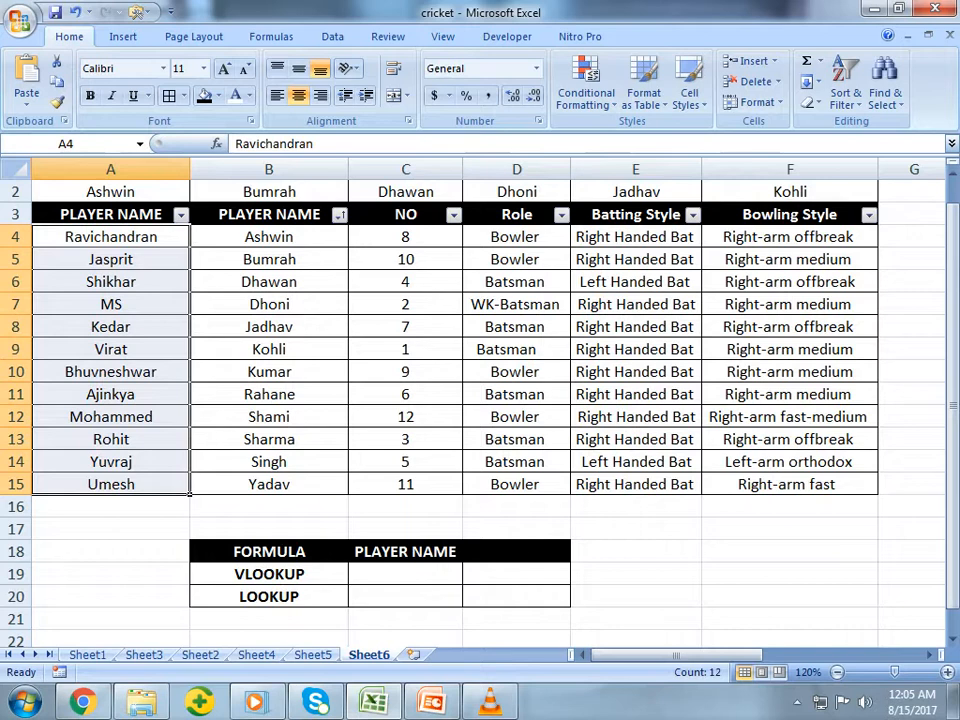
scroll(440, 340, up, 1)
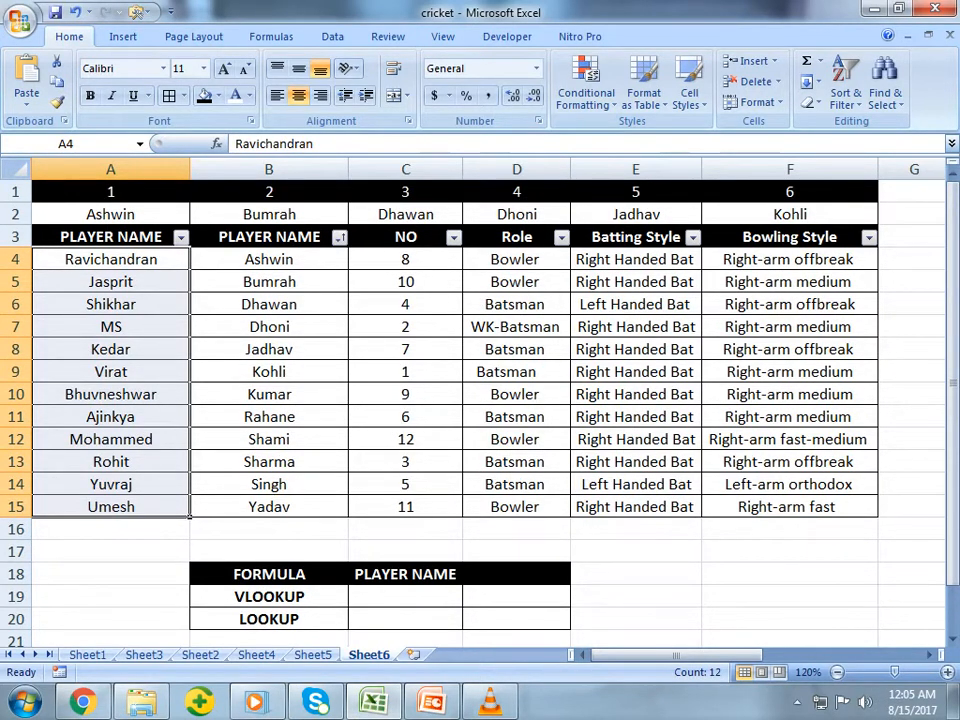
click(516, 597)
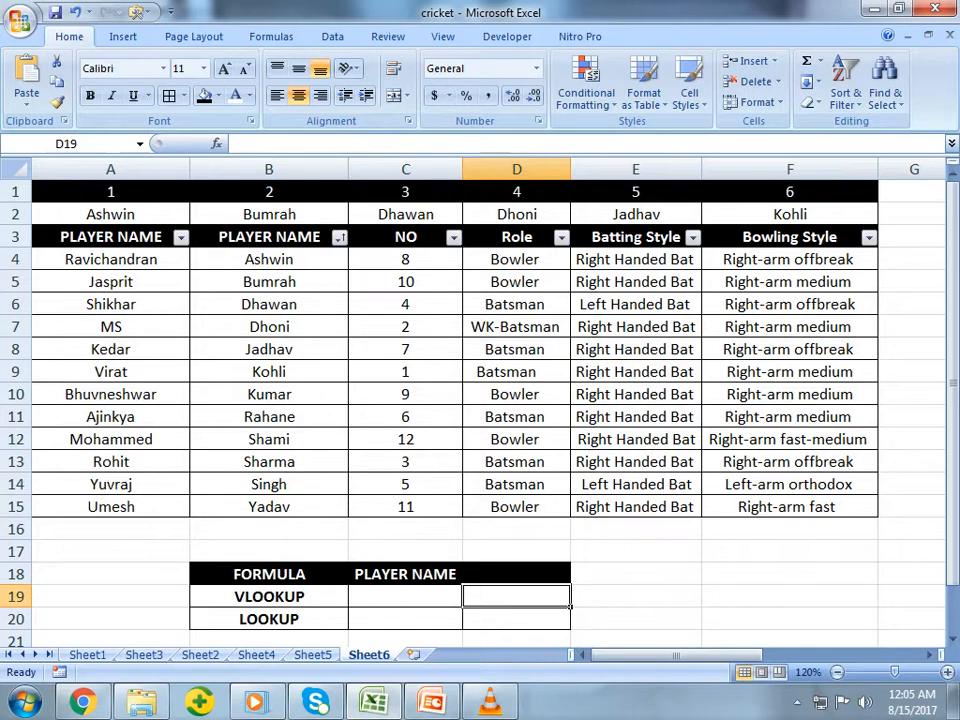
text(=)
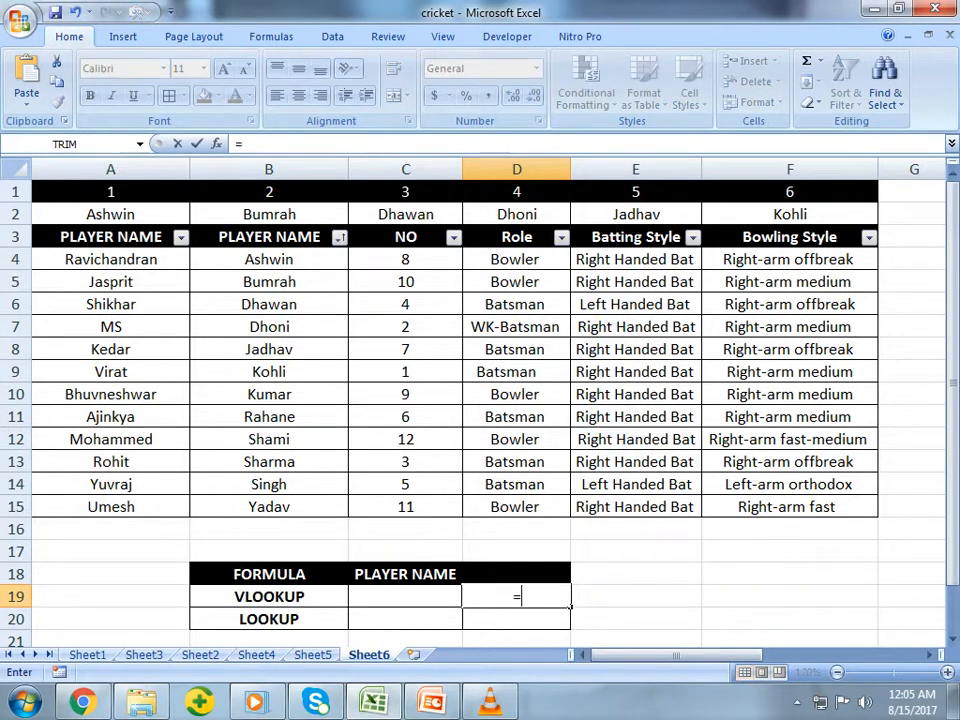
text(V)
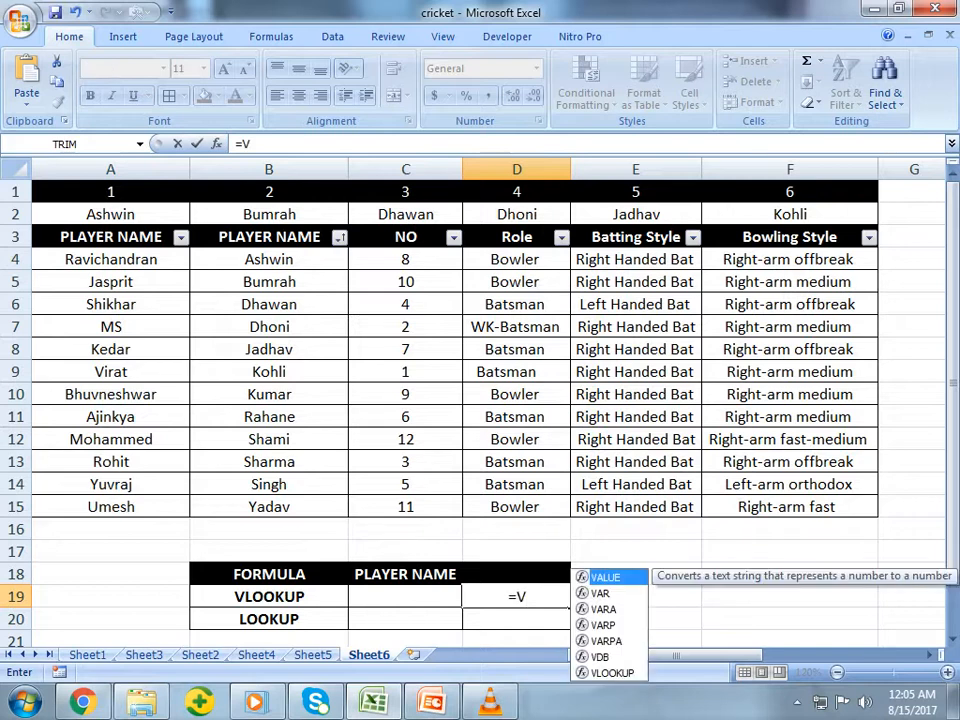
text(LOOO)
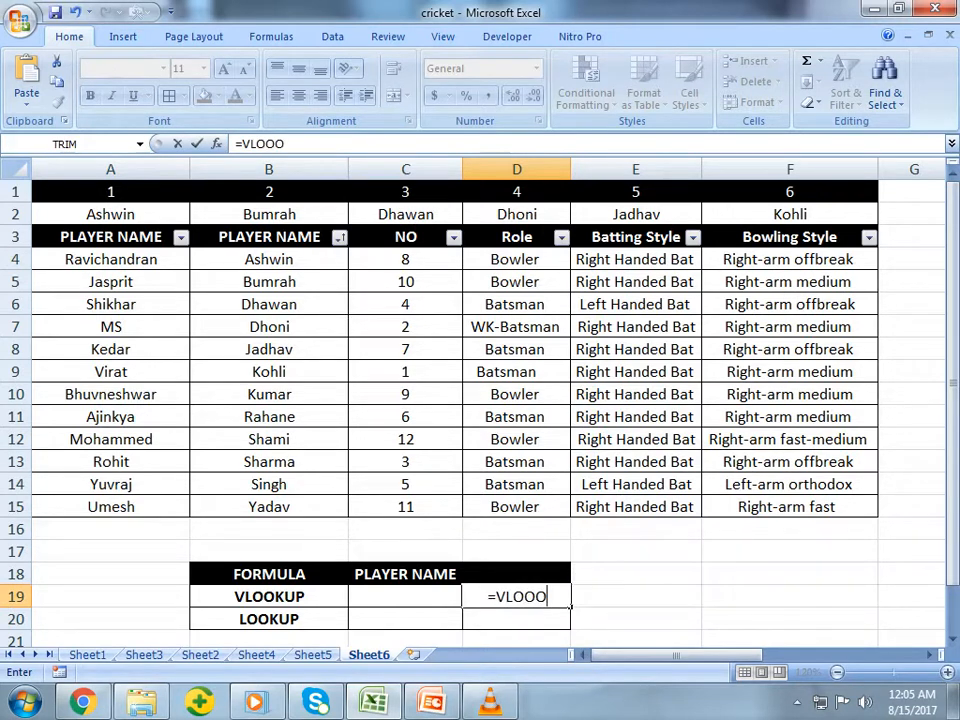
key(BackSpace)
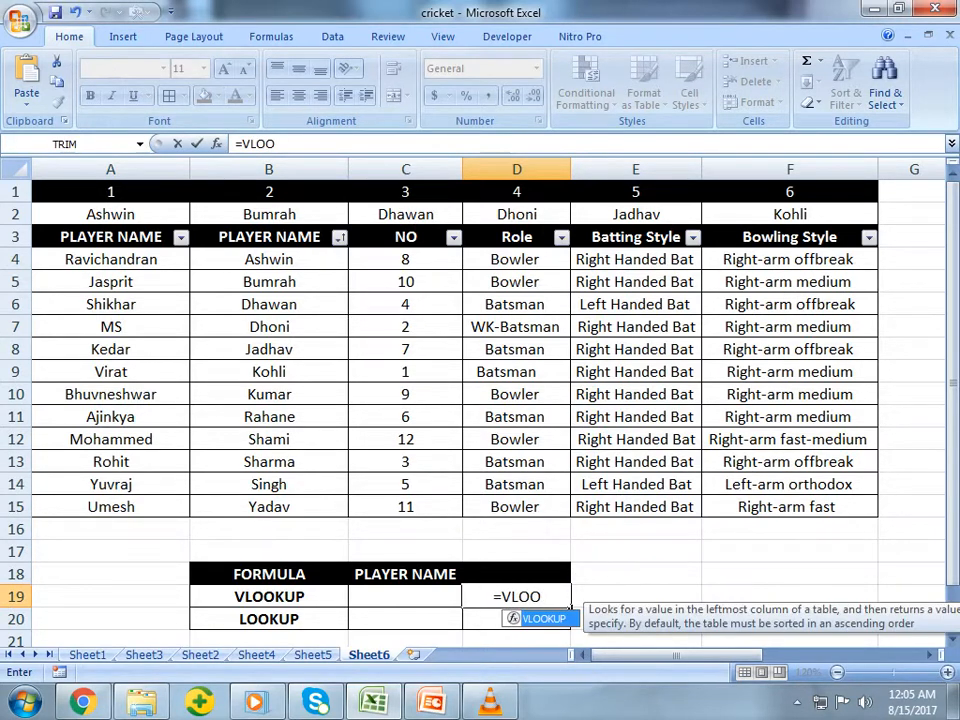
key(Tab)
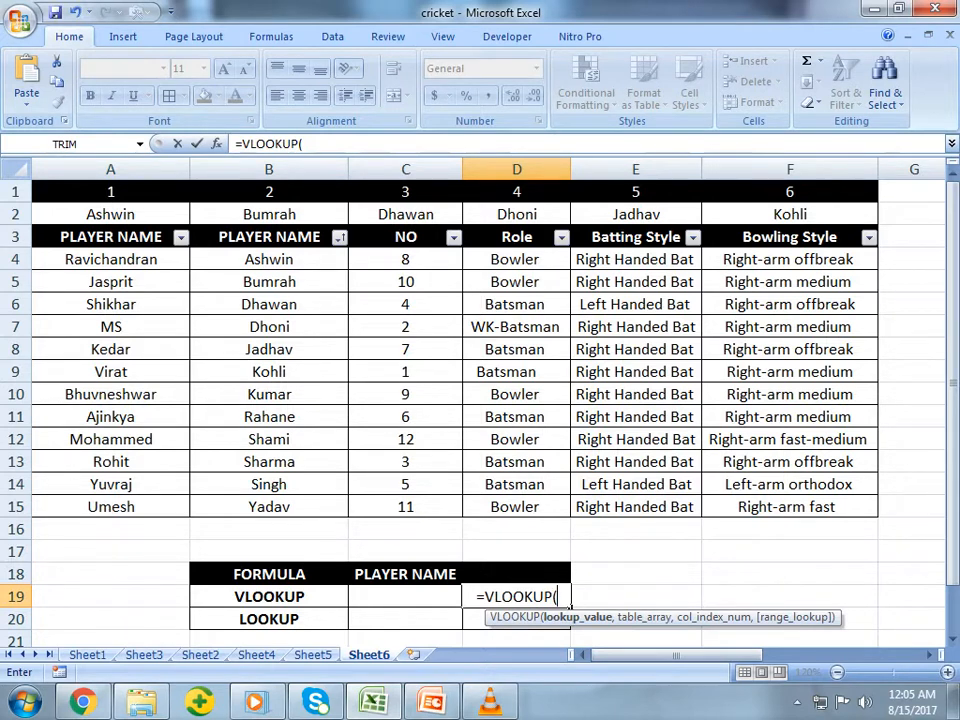
click(405, 597)
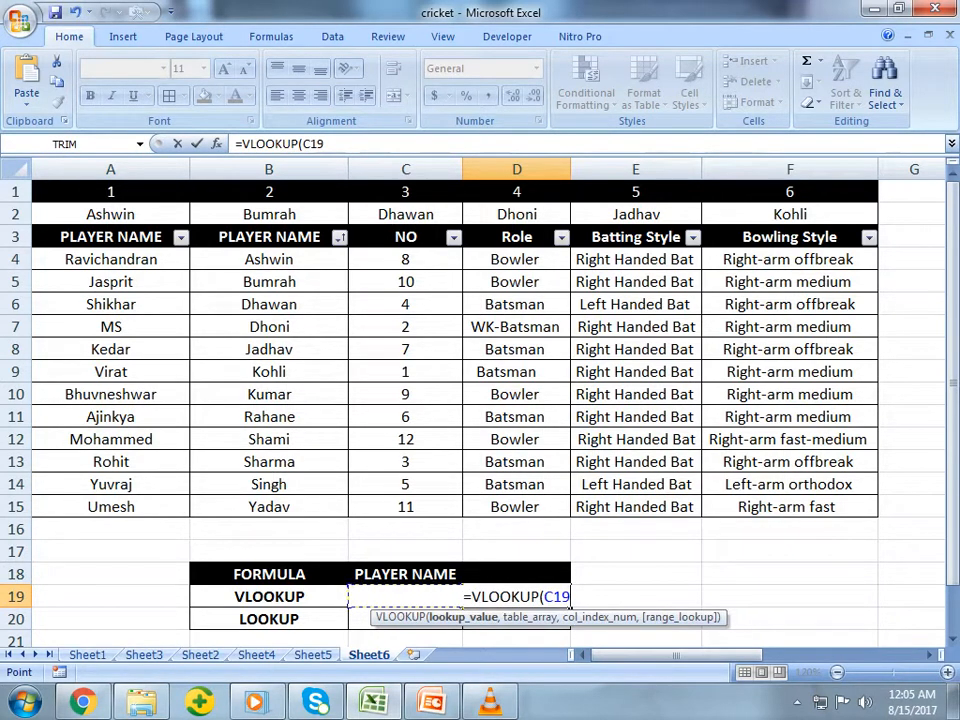
text(,)
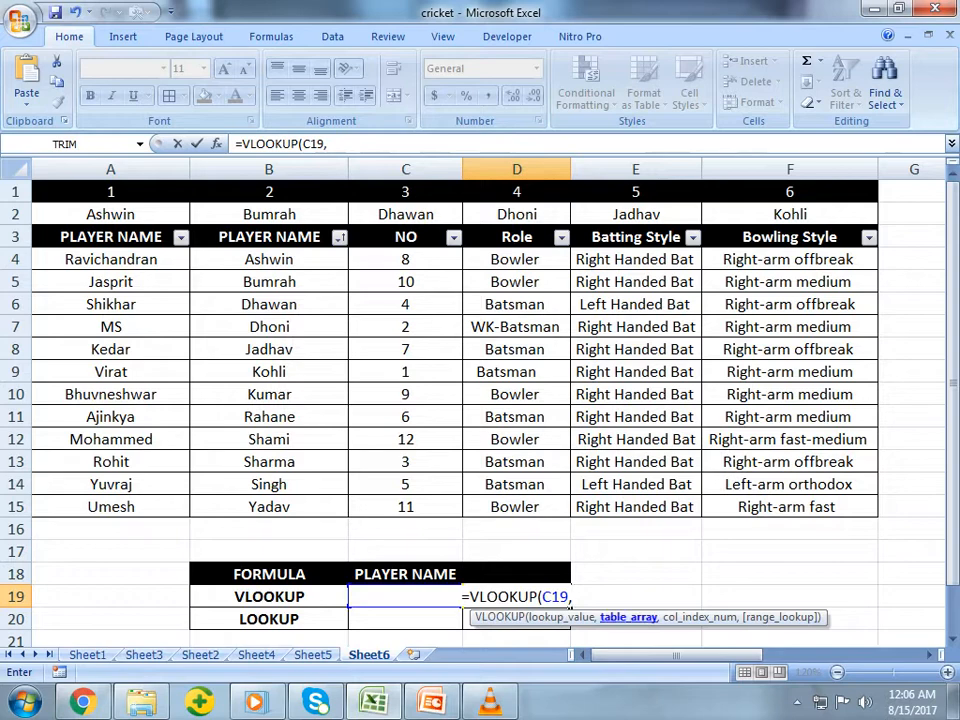
Step: Complete the D19 VLOOKUP with table array A4:F15, column index 2 and range lookup 0 for an exact match
drag(60, 262, 876, 512)
text(,)
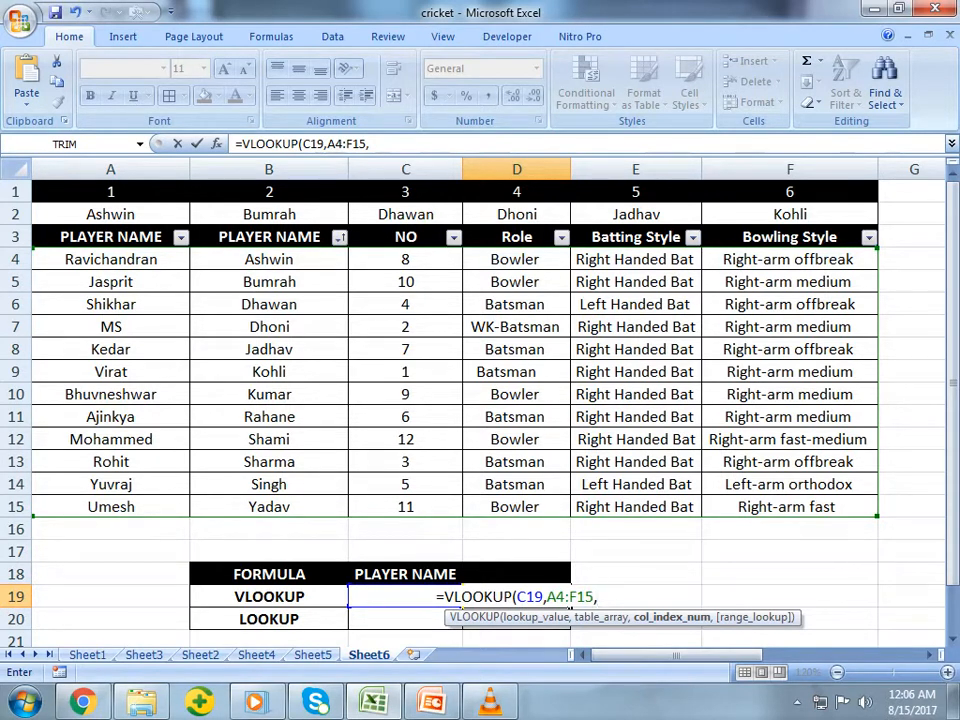
text(2,)
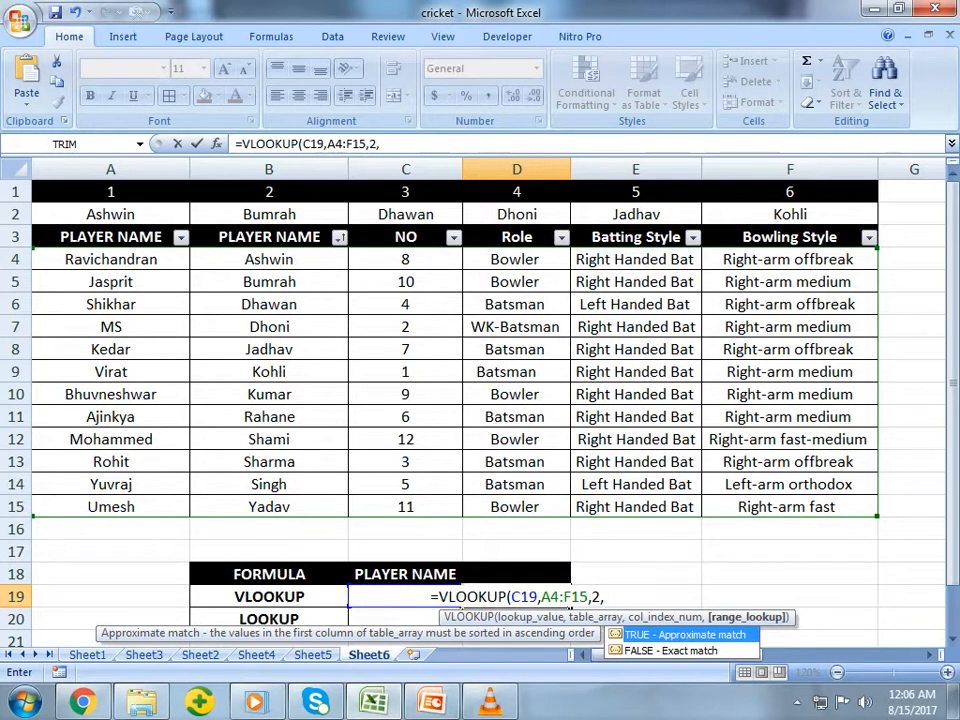
text(0))
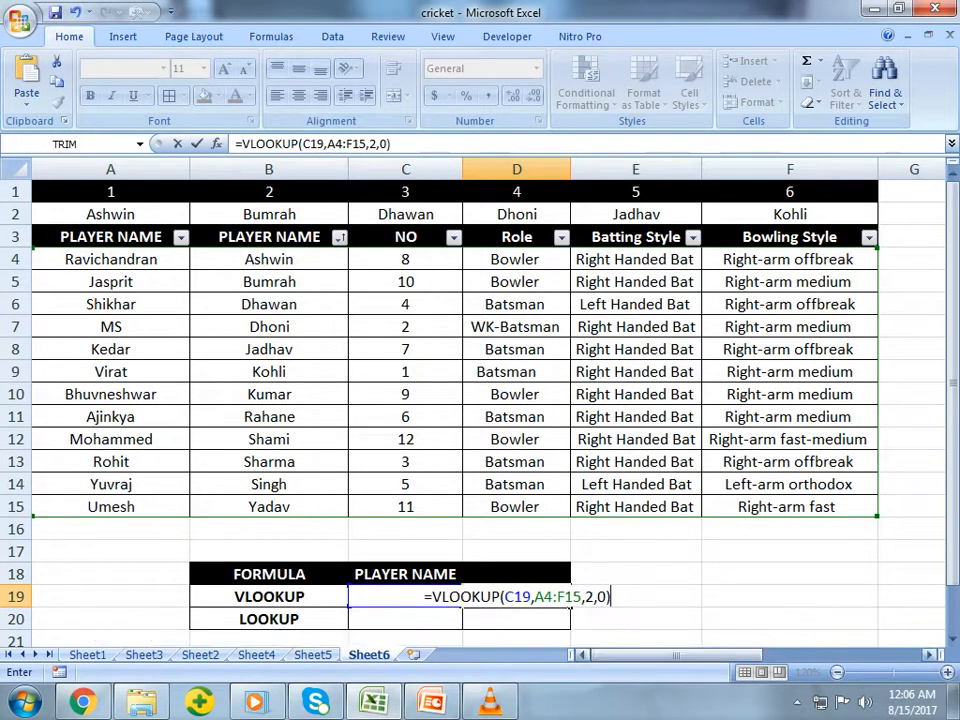
key(Return)
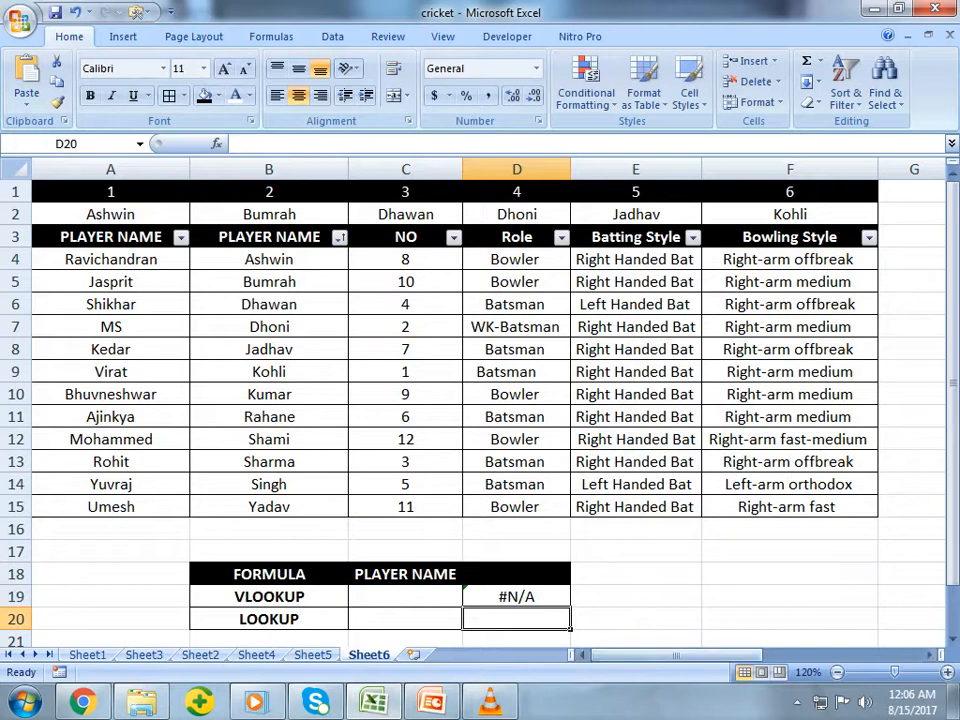
Step: Enter MS as the lookup name in C19 and compare the result with that player's row in the table
click(405, 597)
text(MS)
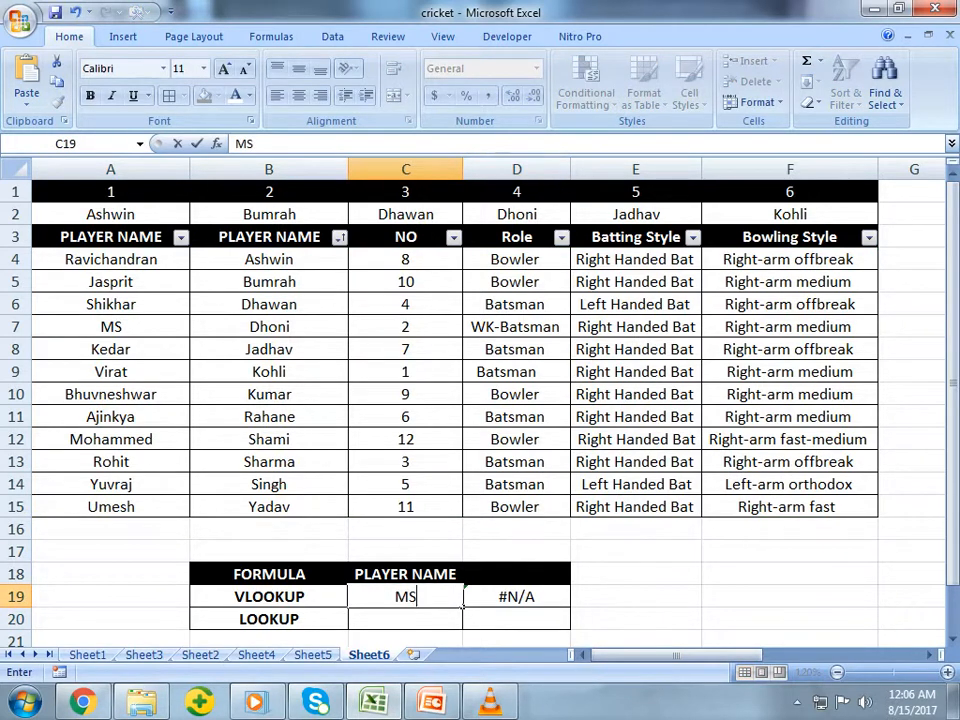
key(Return)
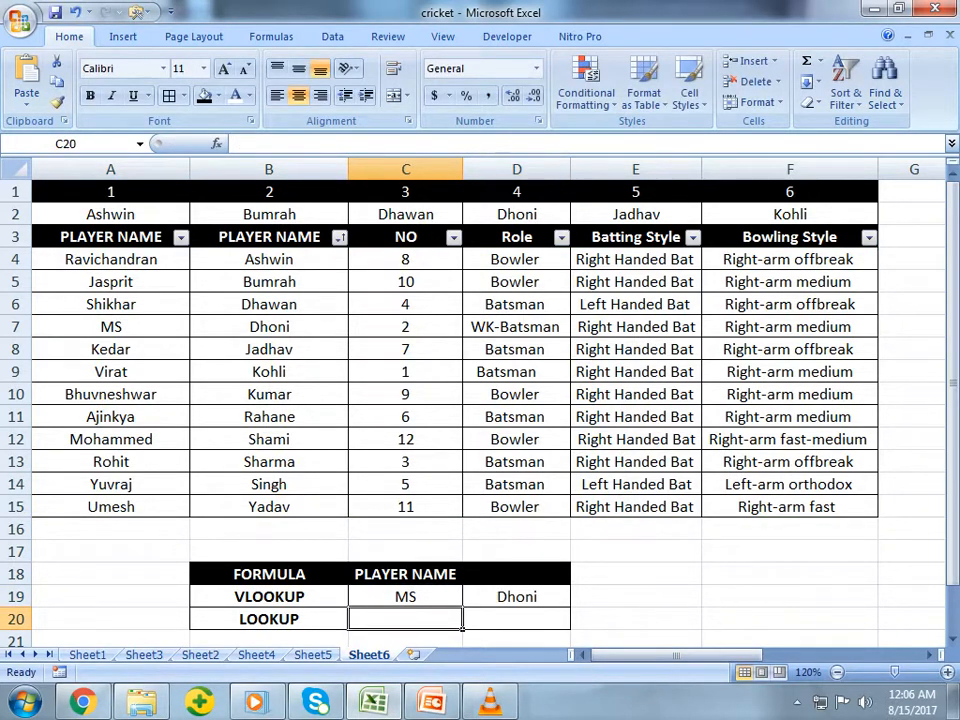
drag(100, 326, 348, 336)
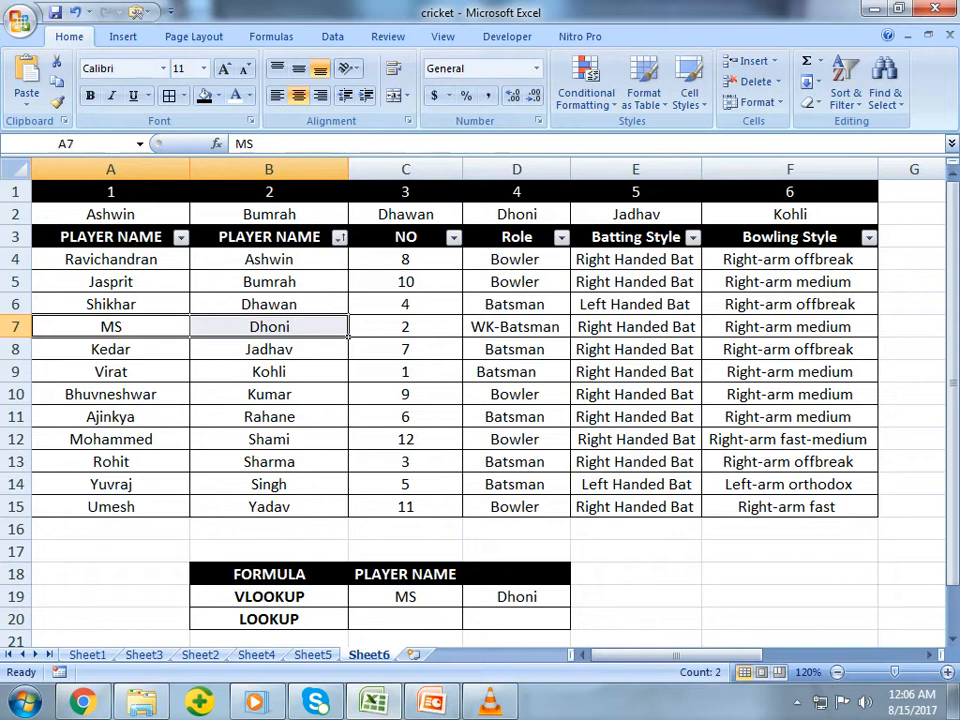
Step: Replace the lookup name in C19 with VIRAT and check the VLOOKUP result in D19
click(460, 603)
text(VIRAT)
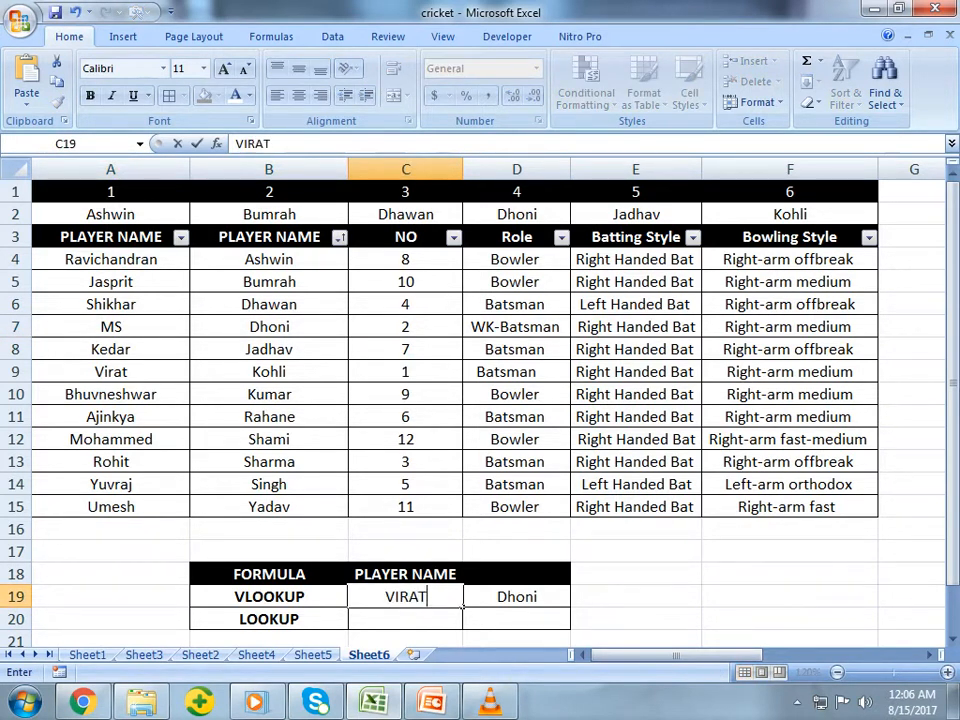
key(Return)
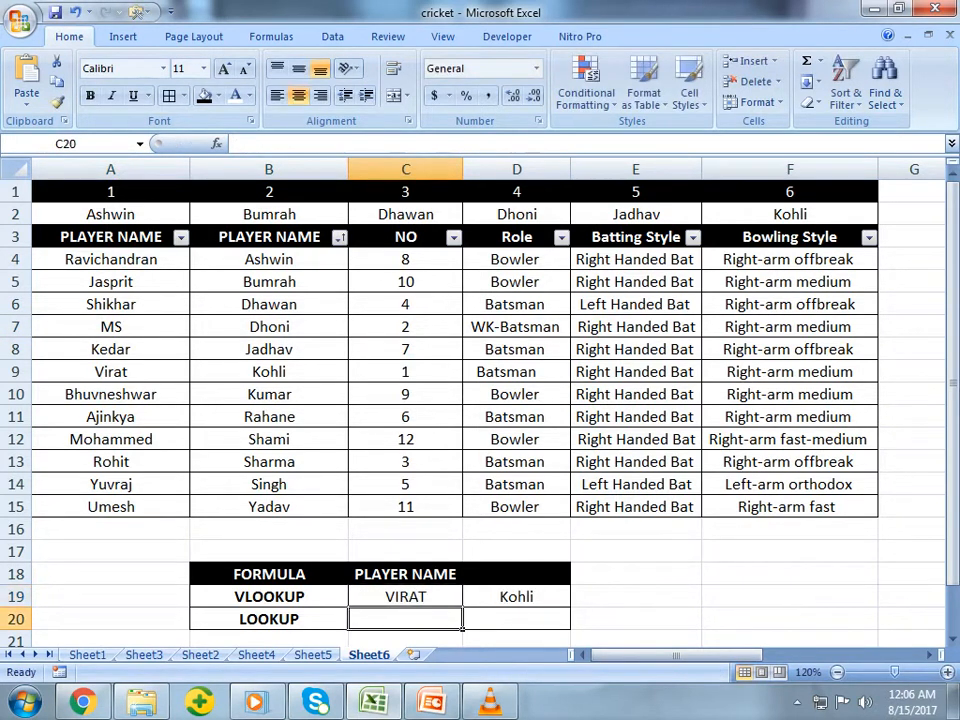
click(516, 597)
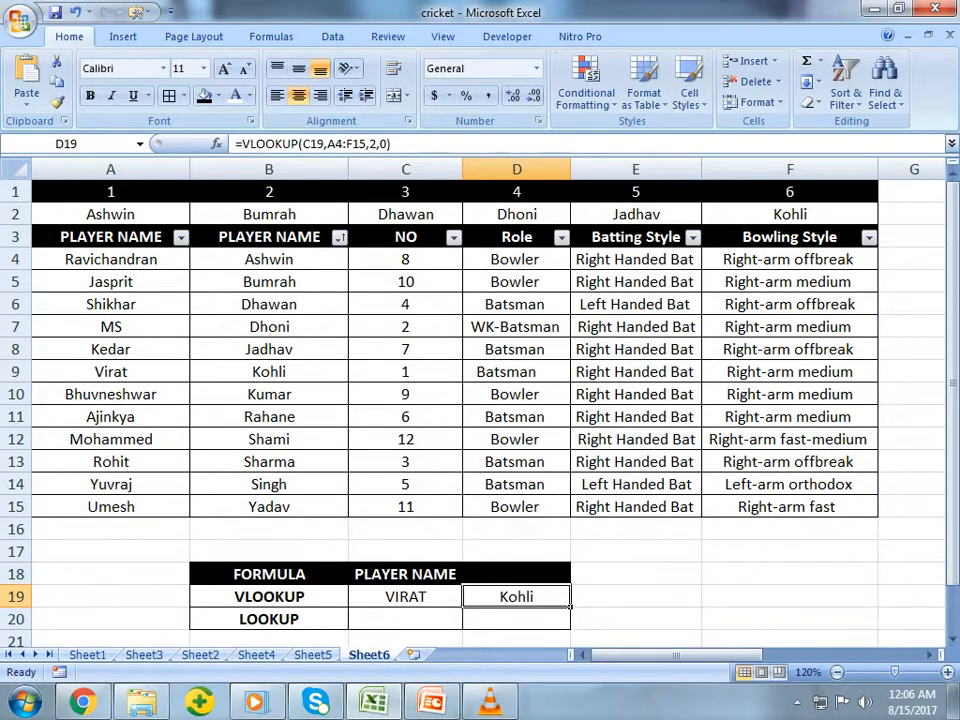
Step: Set the lookup name in C19 to ROHIT and compare the result with that player's row in the table
click(405, 597)
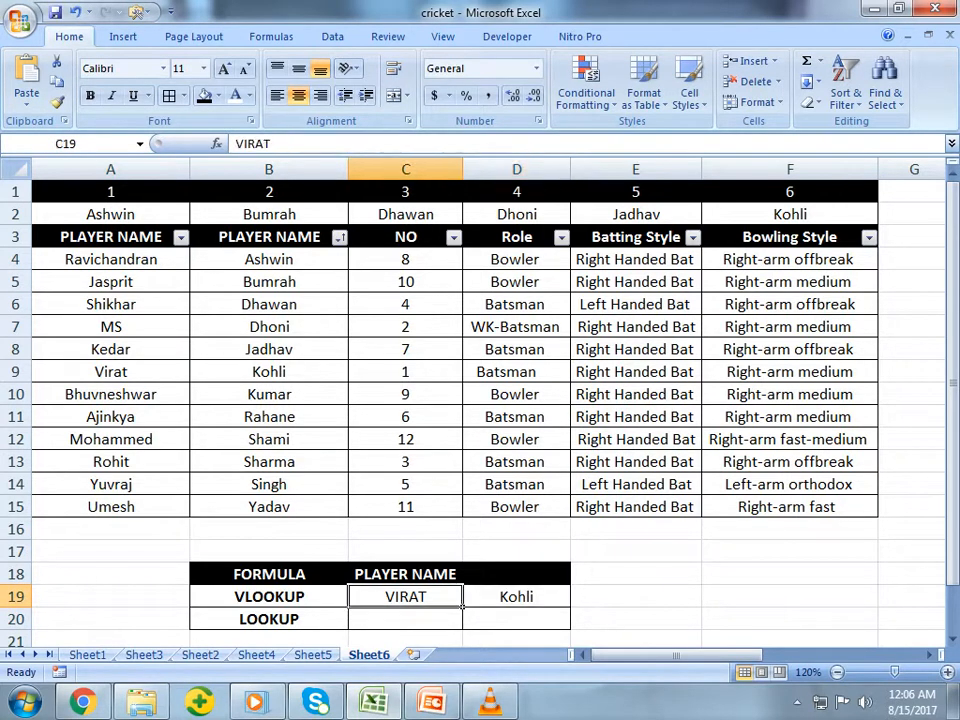
text(ROHIT)
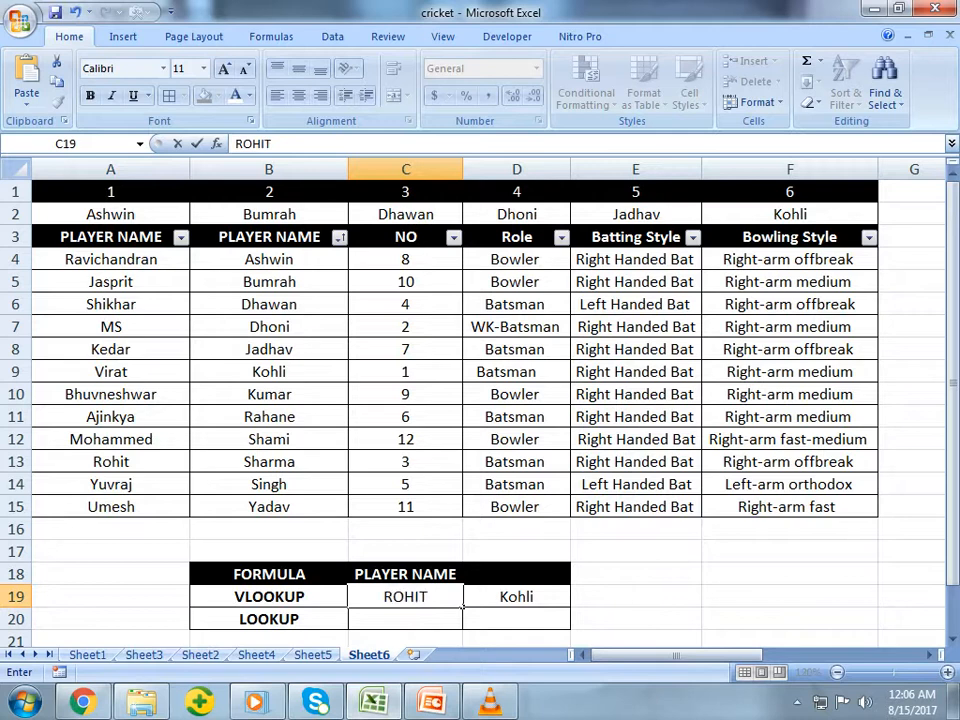
key(Return)
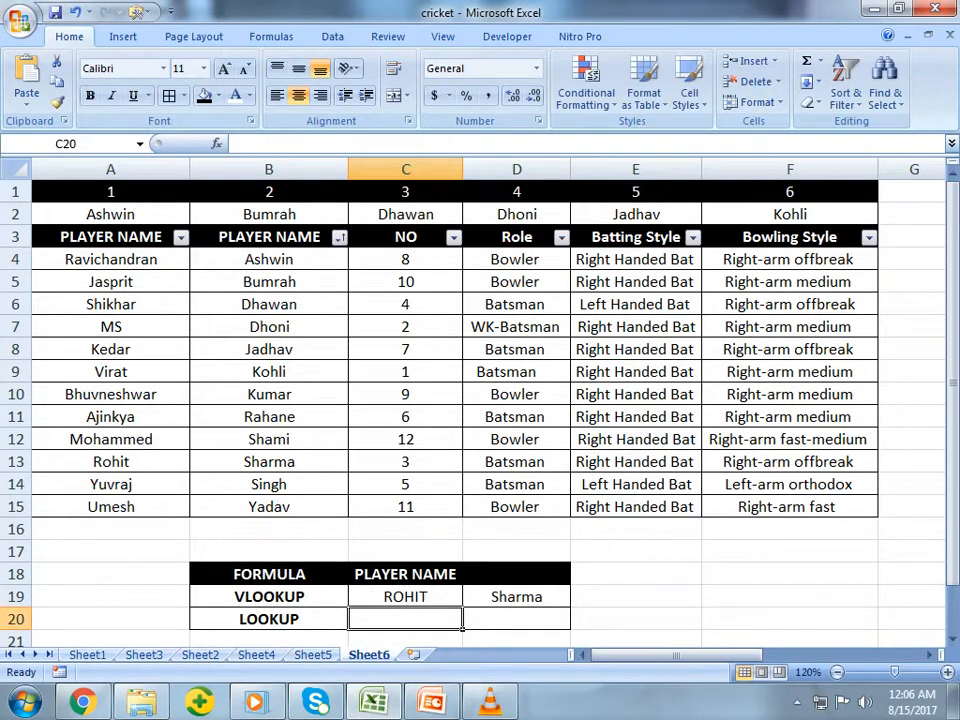
drag(110, 461, 345, 468)
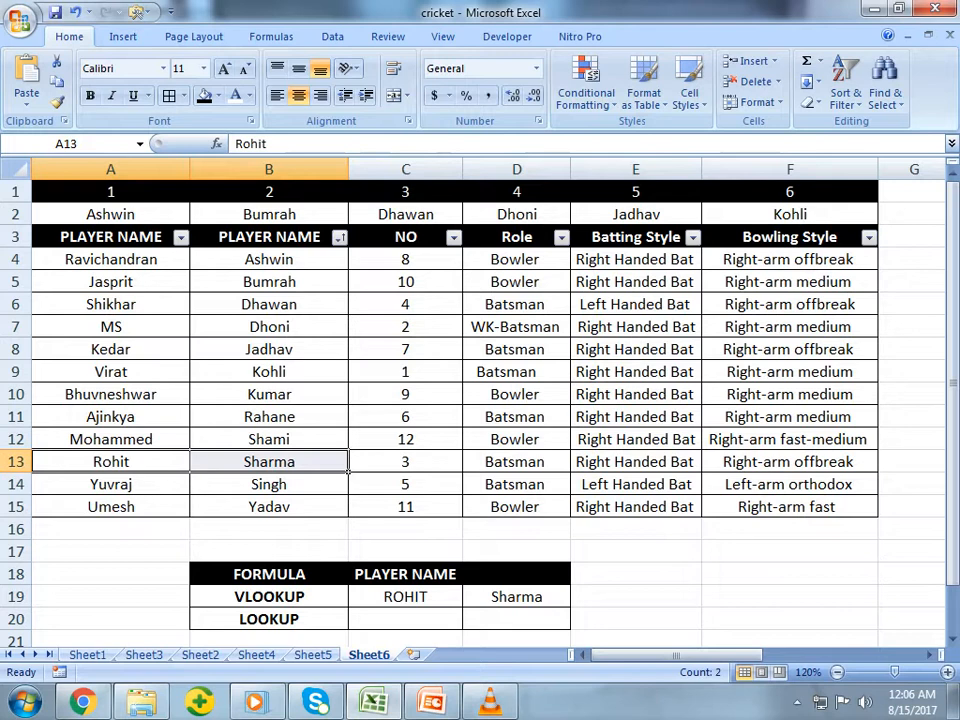
Step: Change the column index in the D19 VLOOKUP to 3 and check the result against Rohit's row
click(565, 603)
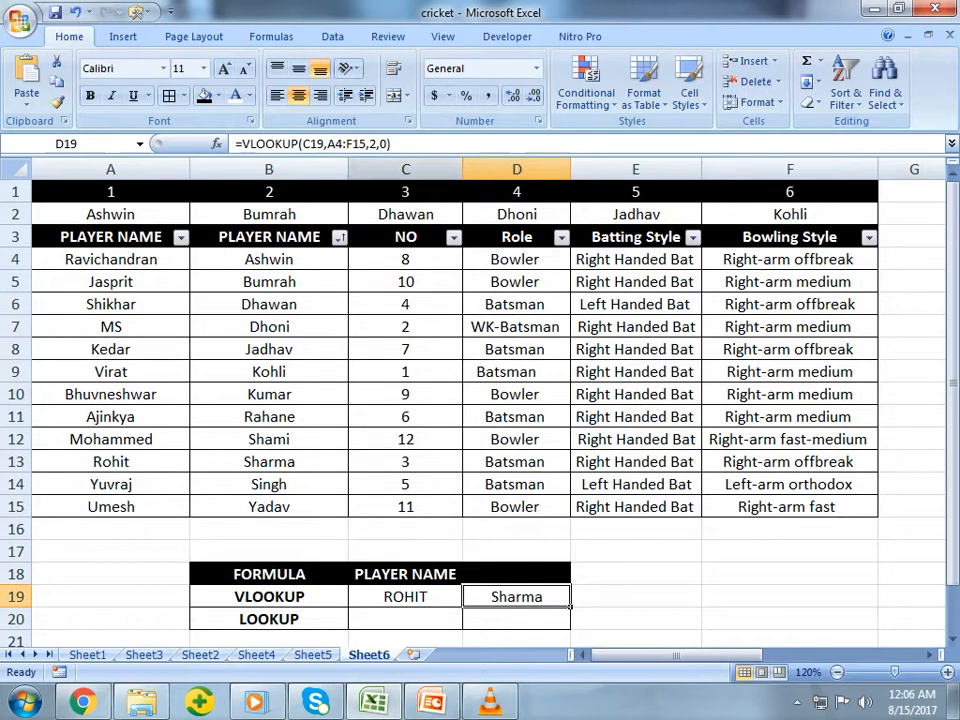
click(368, 144)
key(BackSpace)
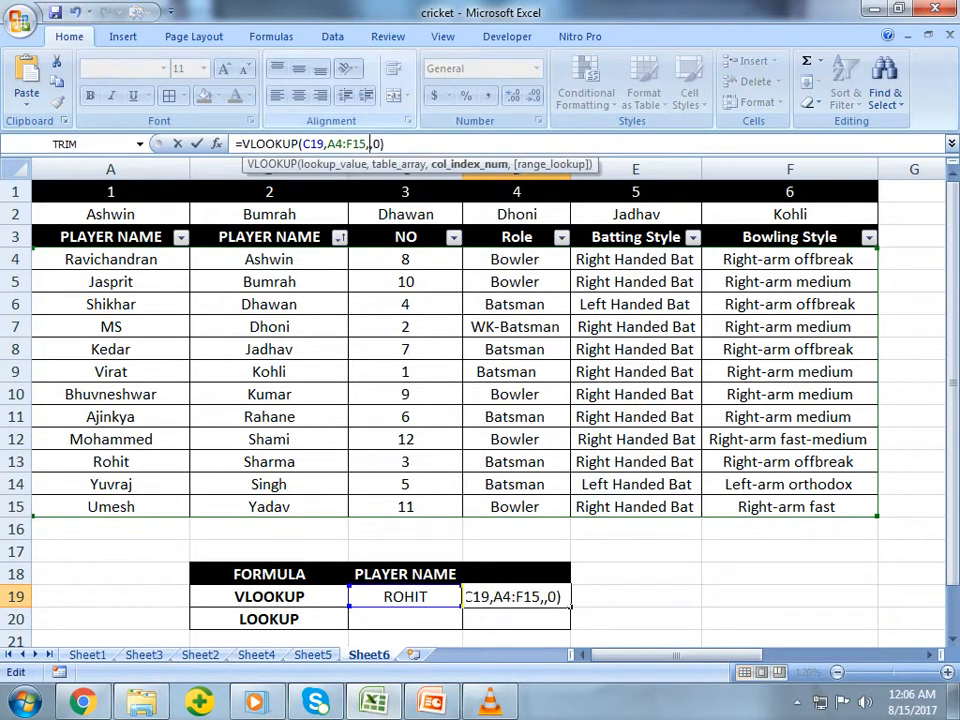
text(3)
key(Return)
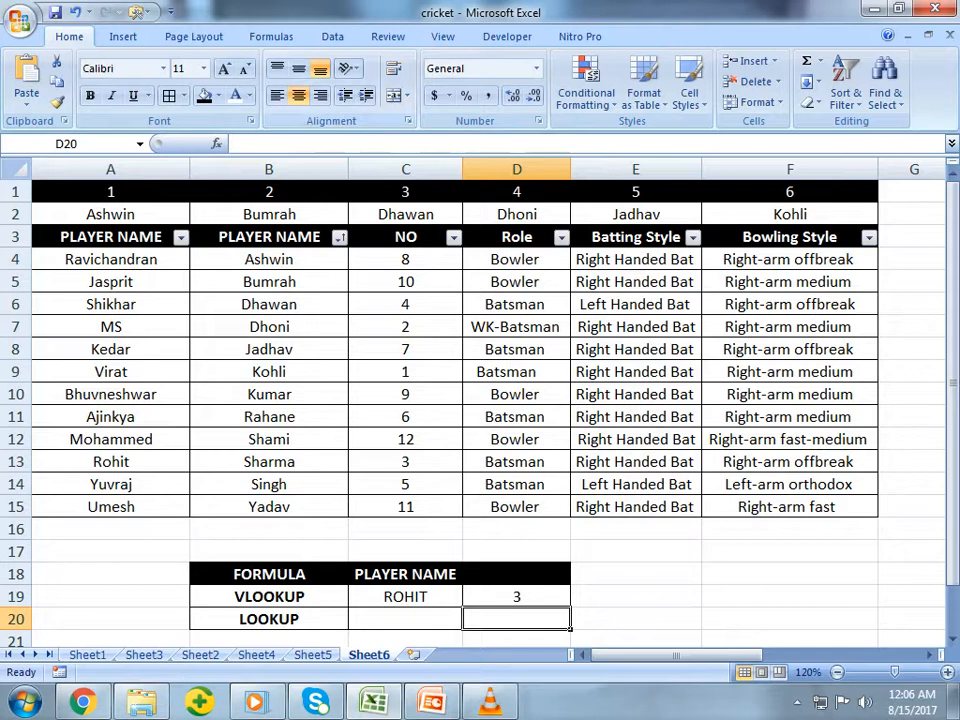
click(111, 462)
click(269, 462)
click(405, 462)
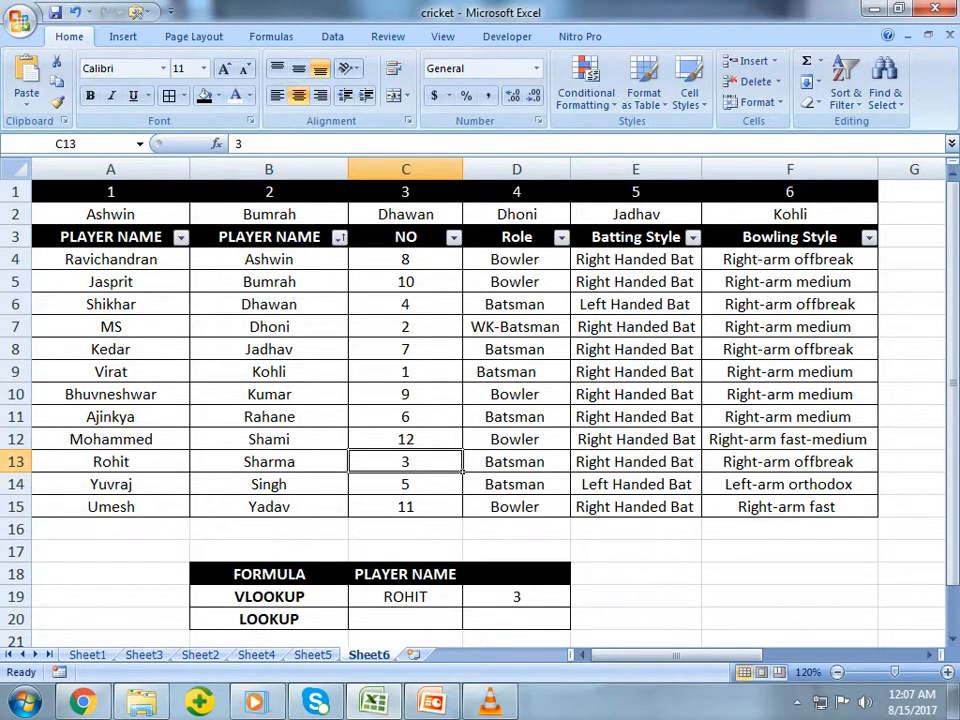
Step: Change the column index in the D19 VLOOKUP to 4 and compare the result with the Role column
click(517, 597)
click(384, 144)
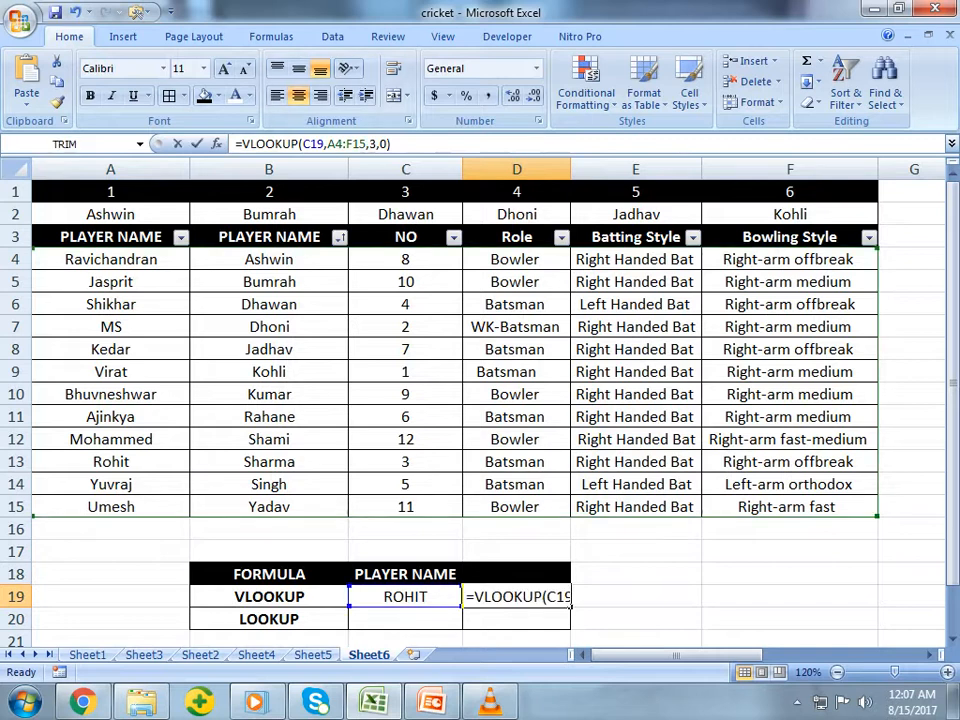
key(Left)
key(Left)
key(BackSpace)
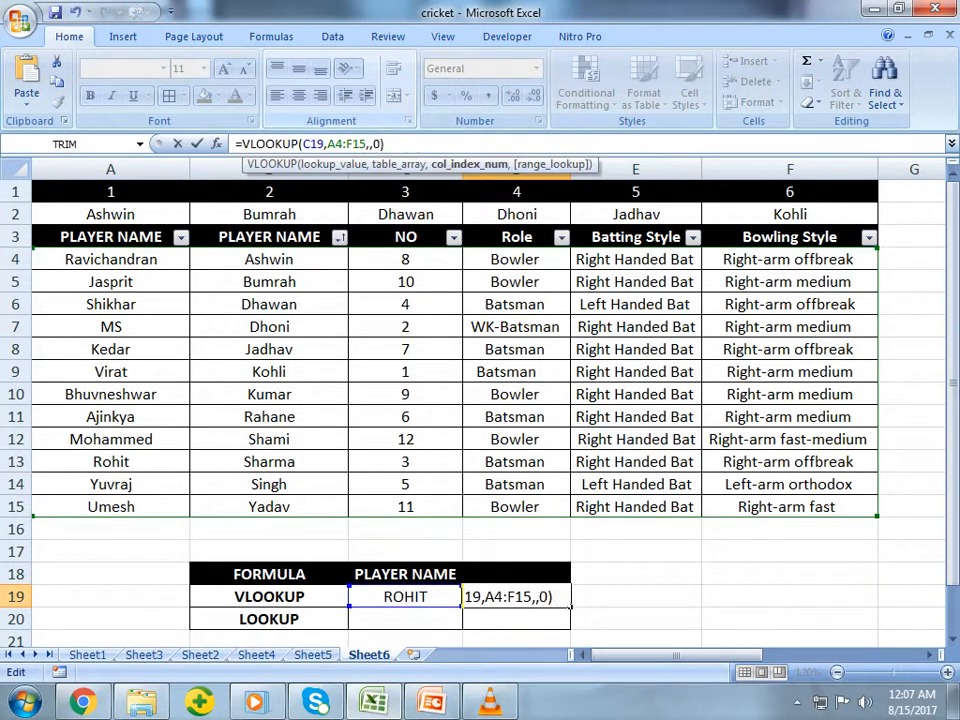
text(4)
key(Return)
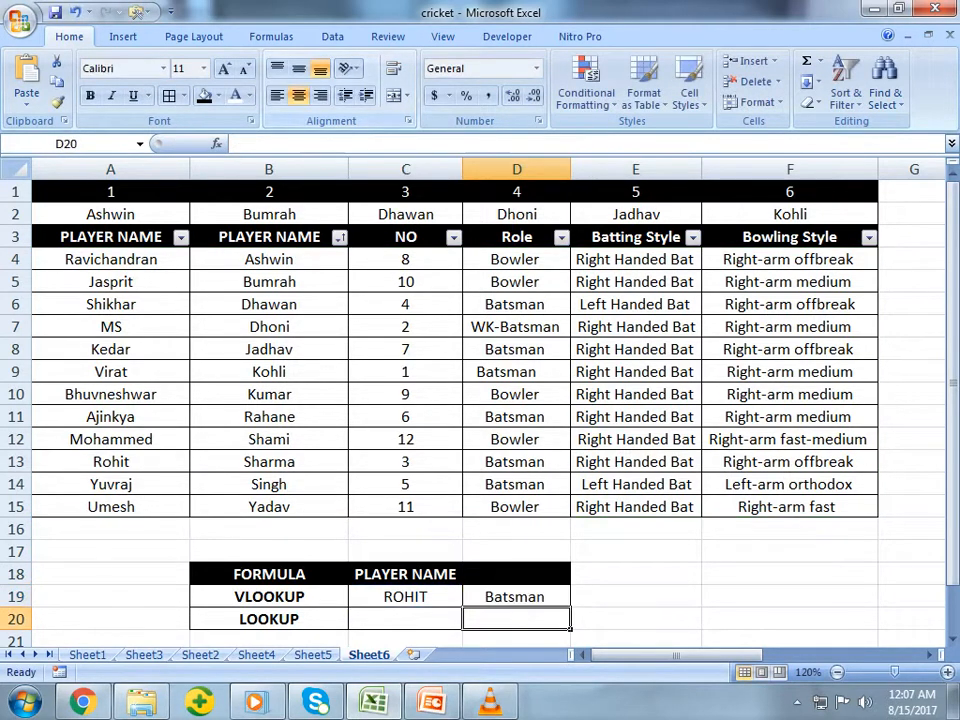
drag(515, 259, 515, 507)
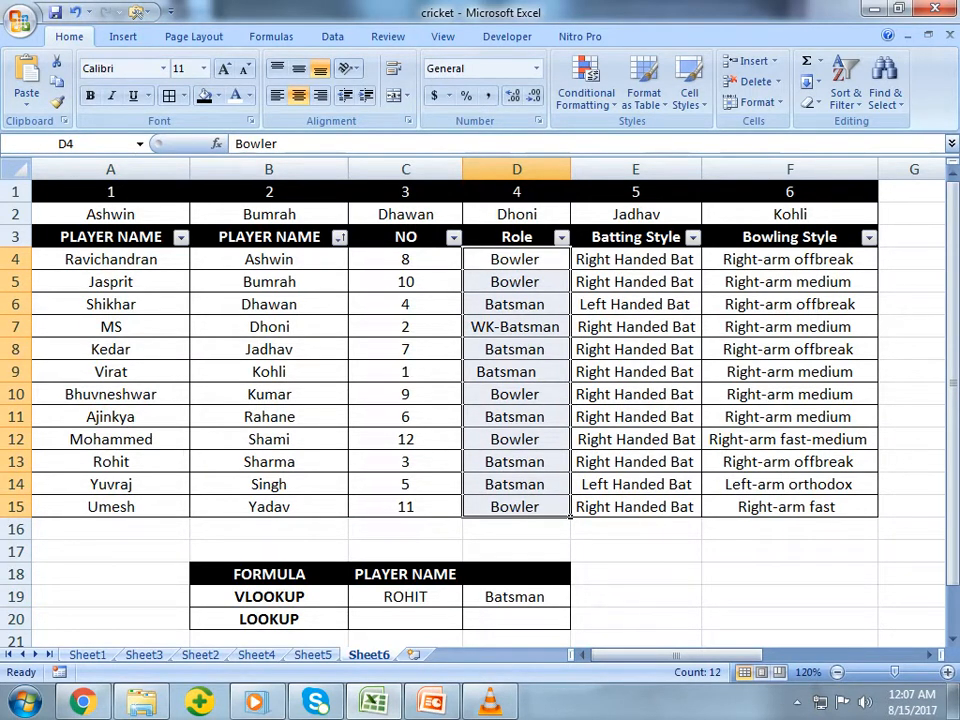
click(405, 349)
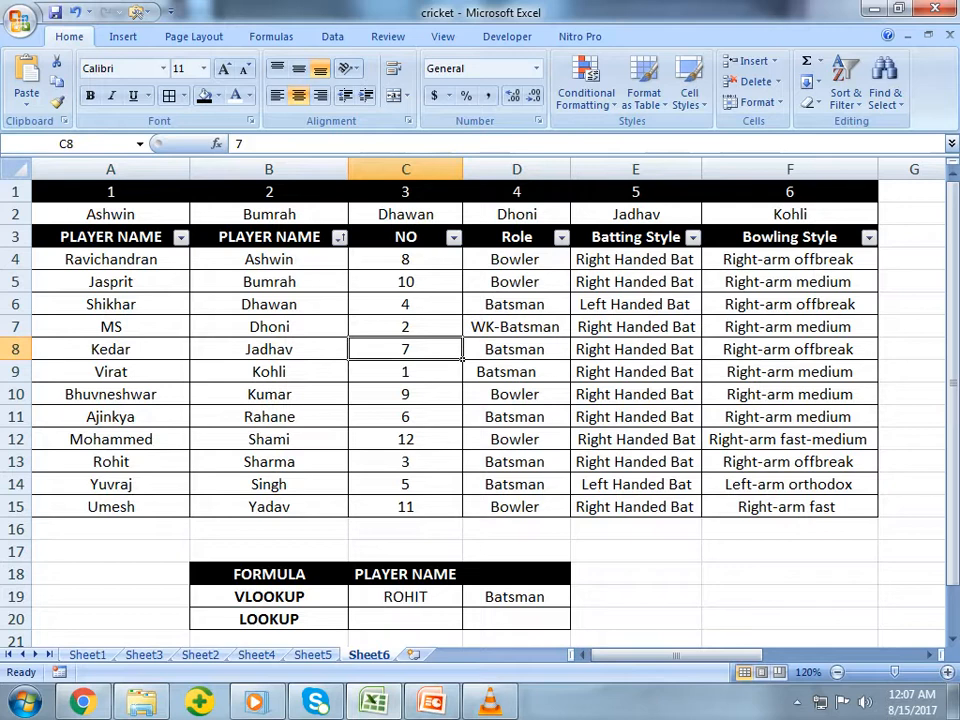
Step: Review the D19 formula against the two player name columns of the table, A and B
click(516, 597)
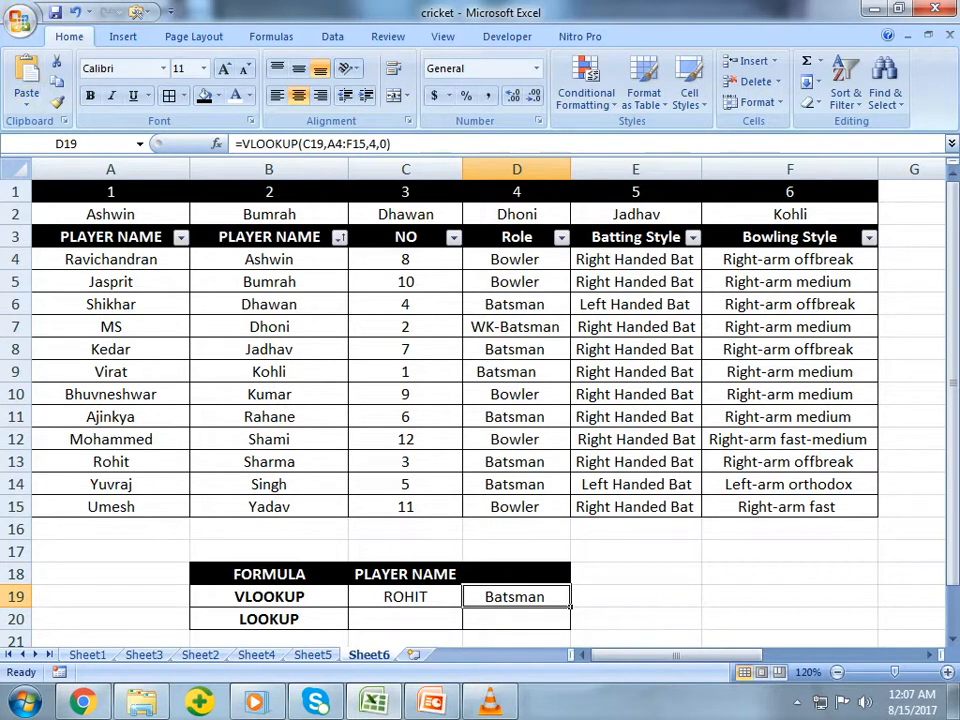
drag(110, 259, 110, 461)
drag(269, 259, 269, 506)
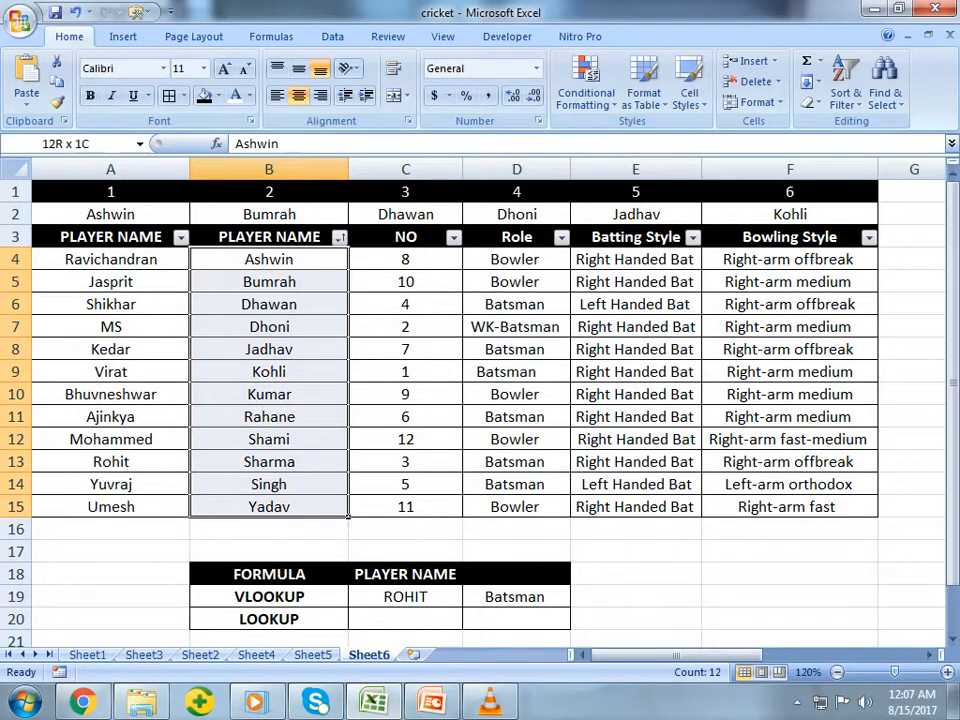
Step: Enter a LOOKUP formula in D20 that finds C20 in A4:A15 and returns the match from B4:B15
drag(110, 259, 110, 506)
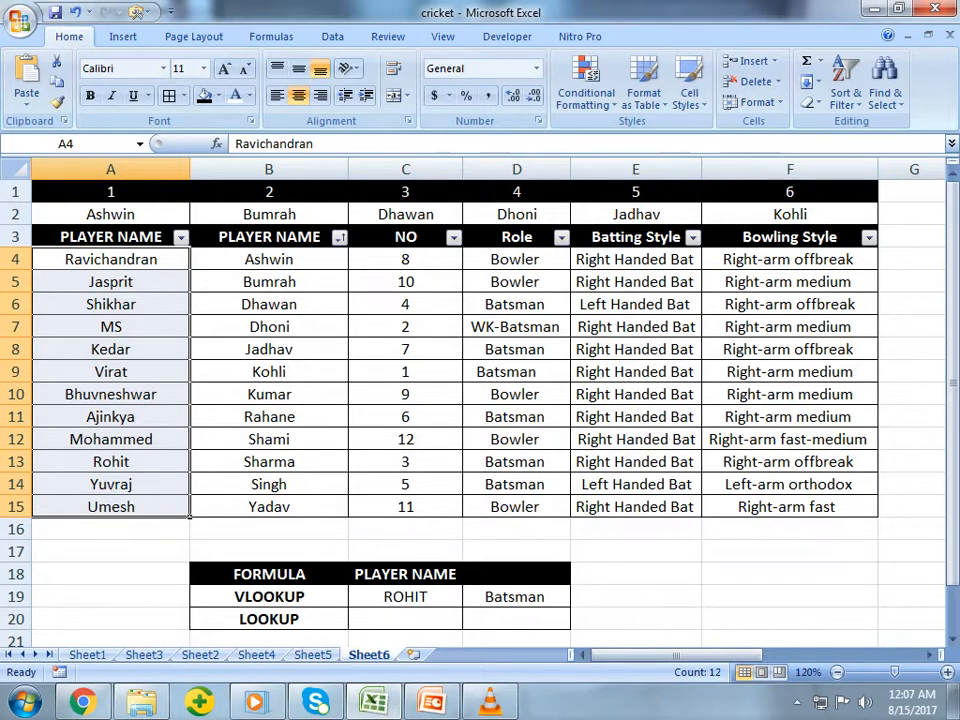
click(346, 620)
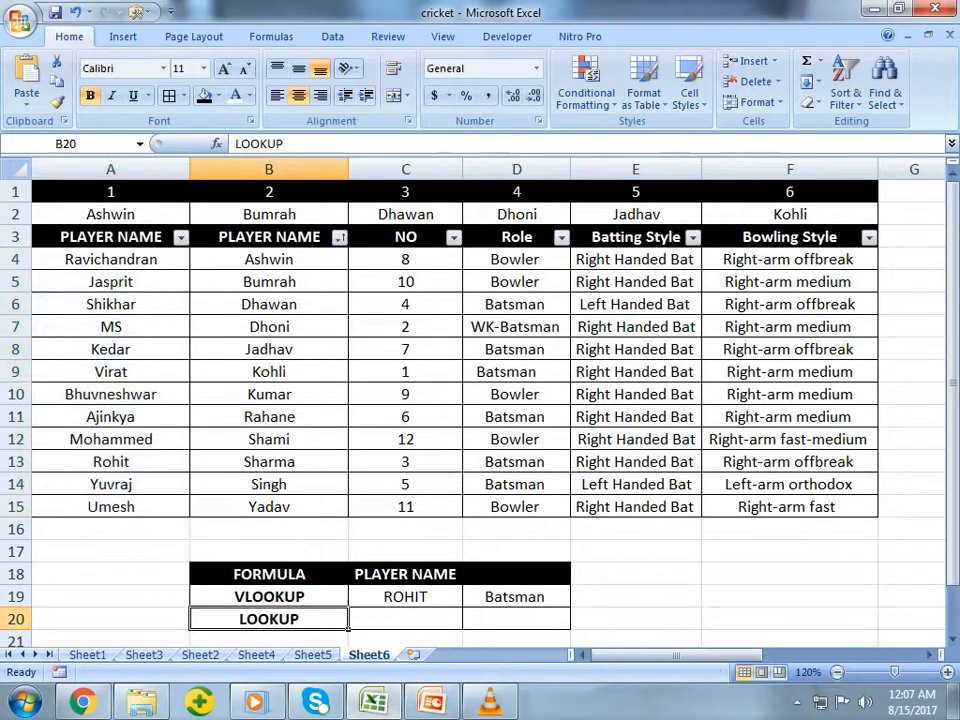
click(516, 619)
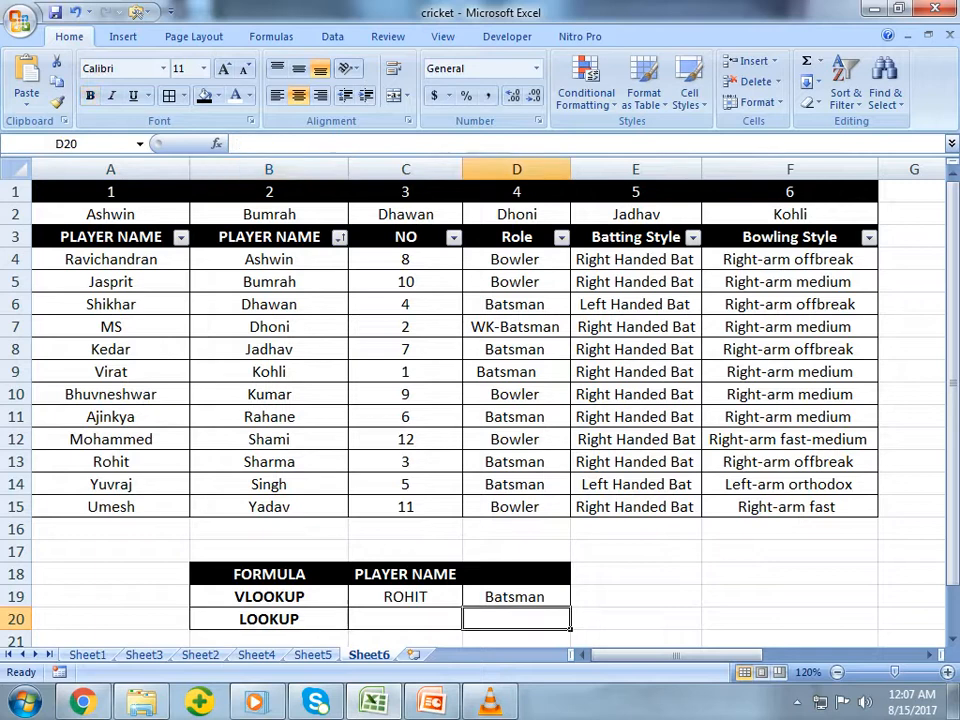
text(=LOO)
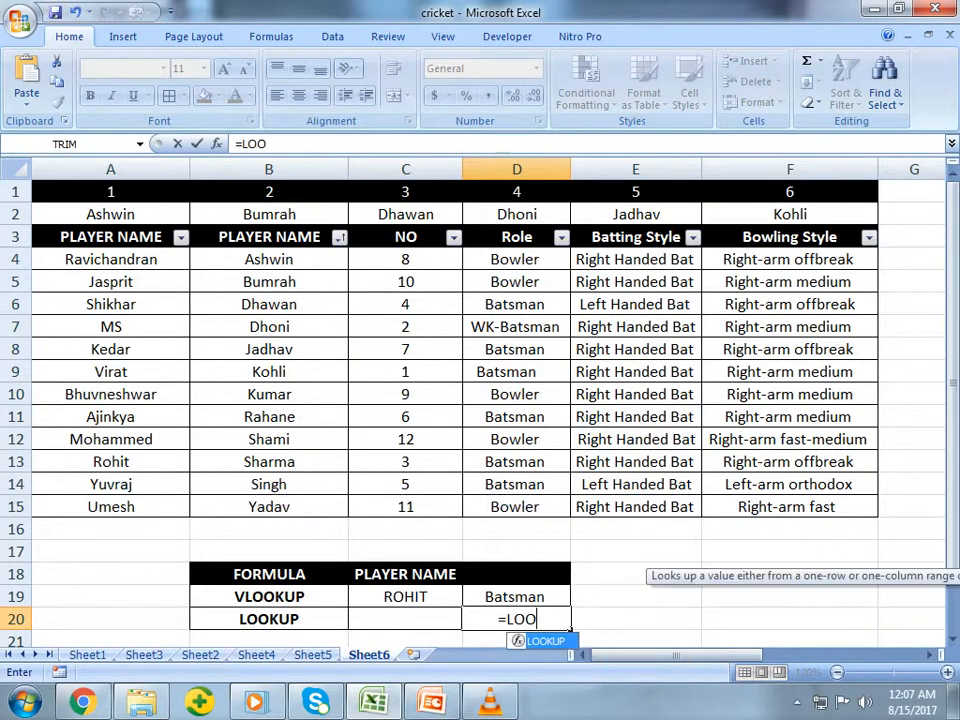
key(Tab)
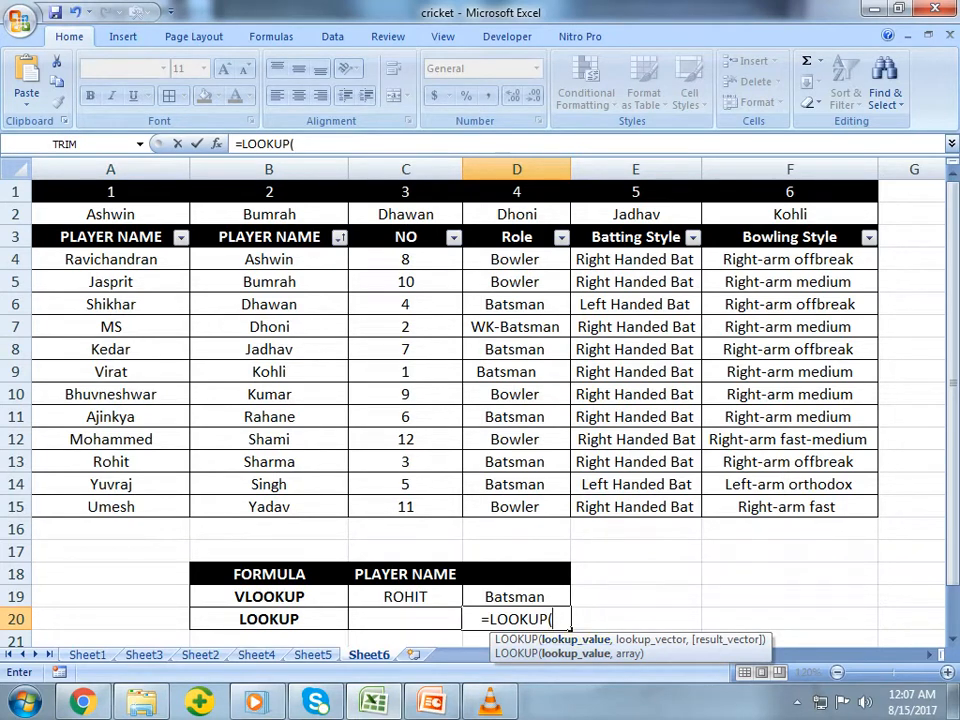
key(Left)
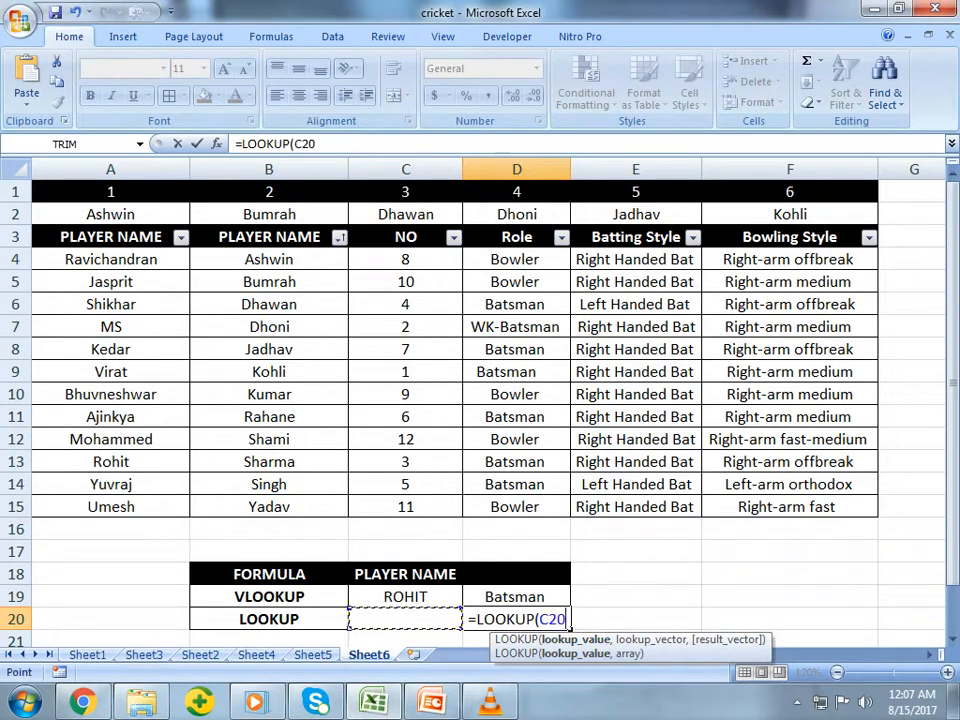
text(,)
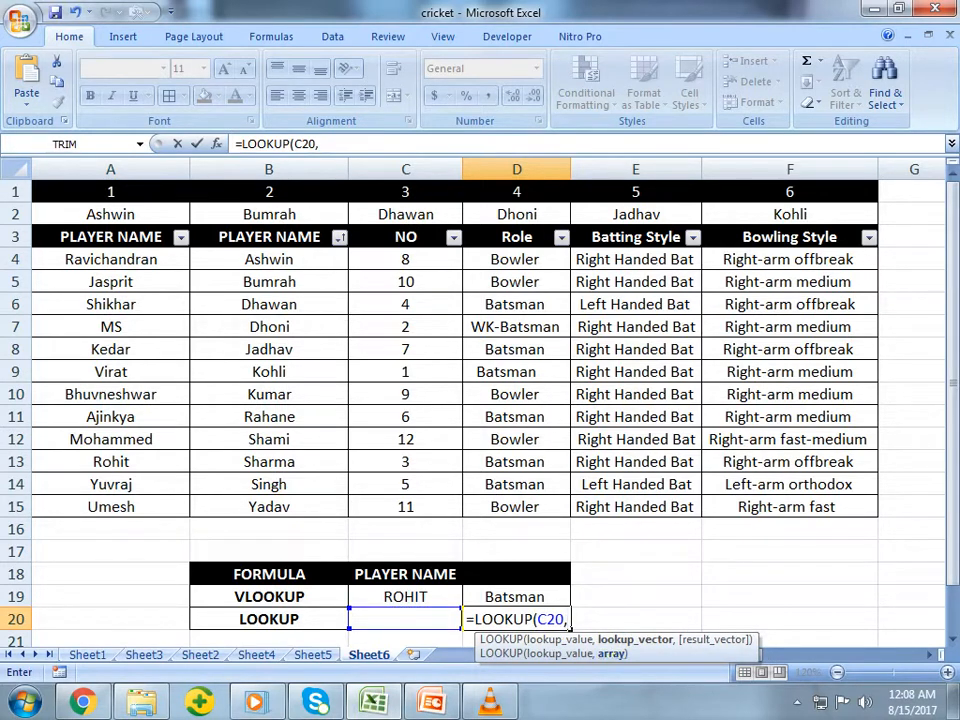
drag(110, 259, 120, 510)
text(,)
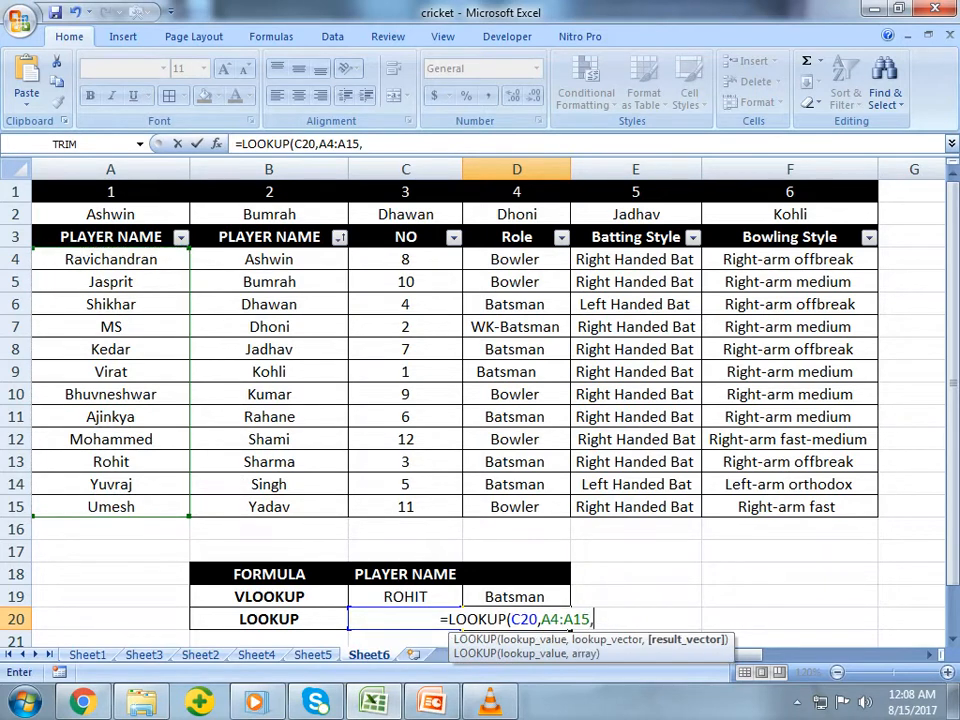
drag(325, 260, 340, 512)
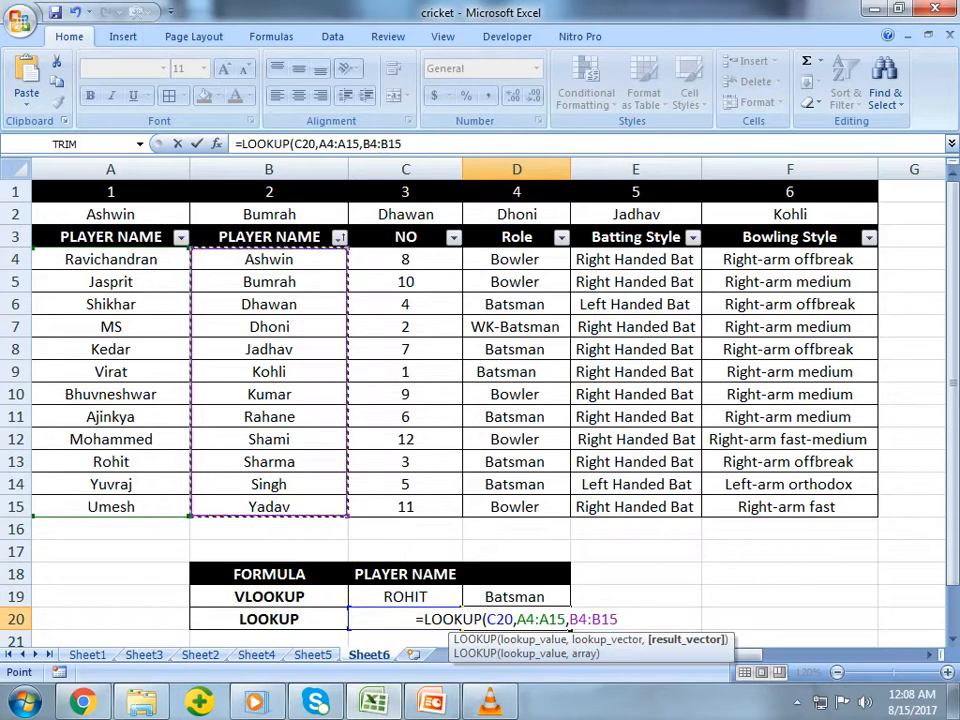
text())
key(Return)
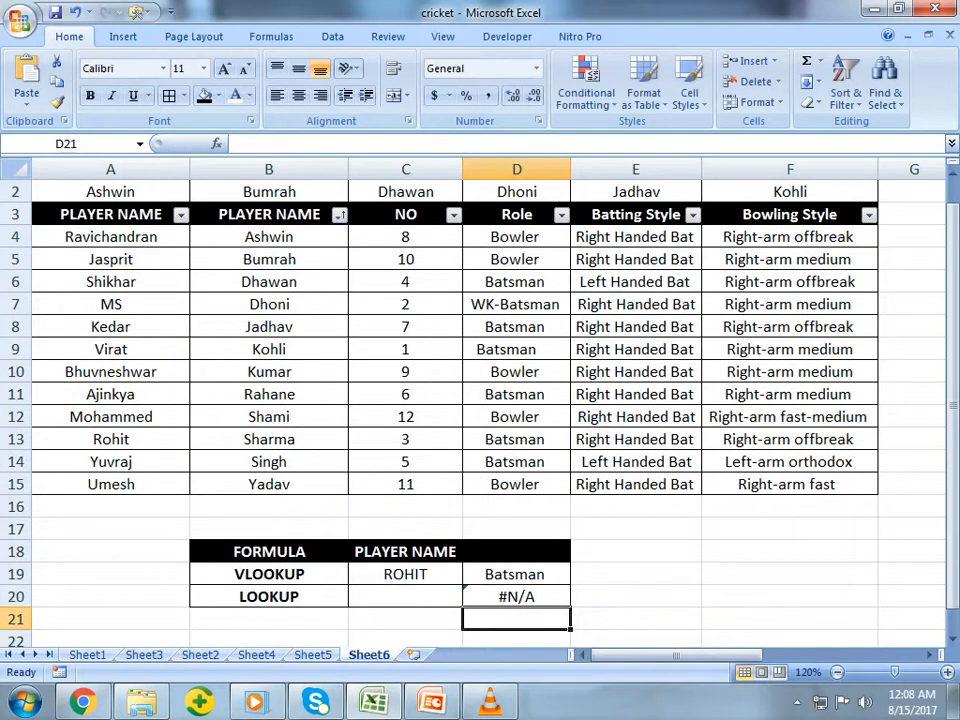
Step: Set the lookup name in C20 to MS and sort the table in ascending order by the column A player names
click(405, 597)
text(MS)
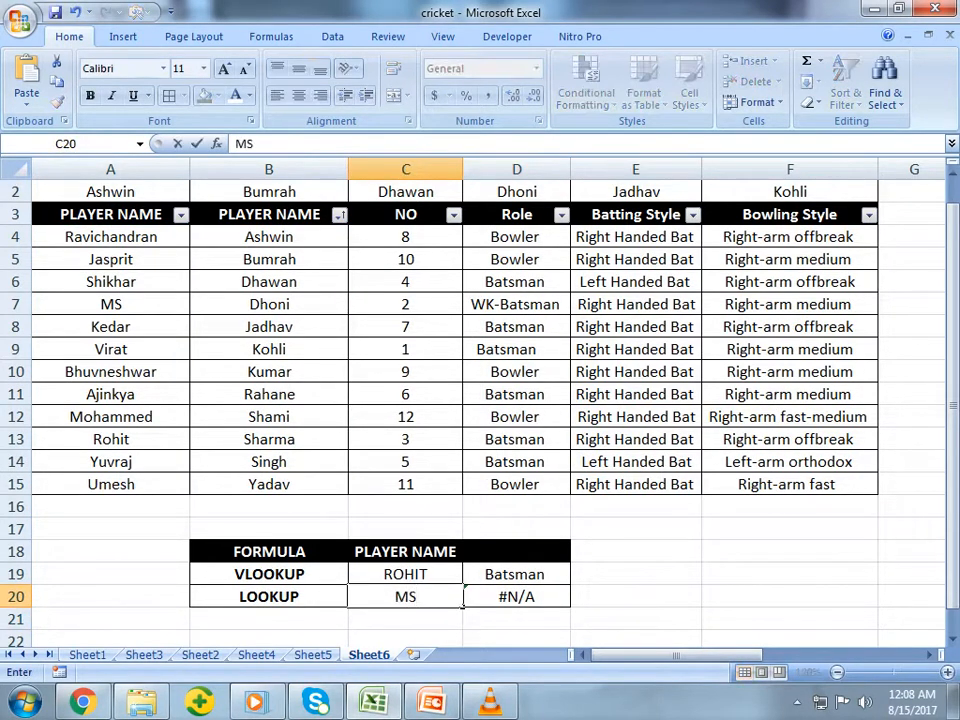
key(Return)
click(517, 597)
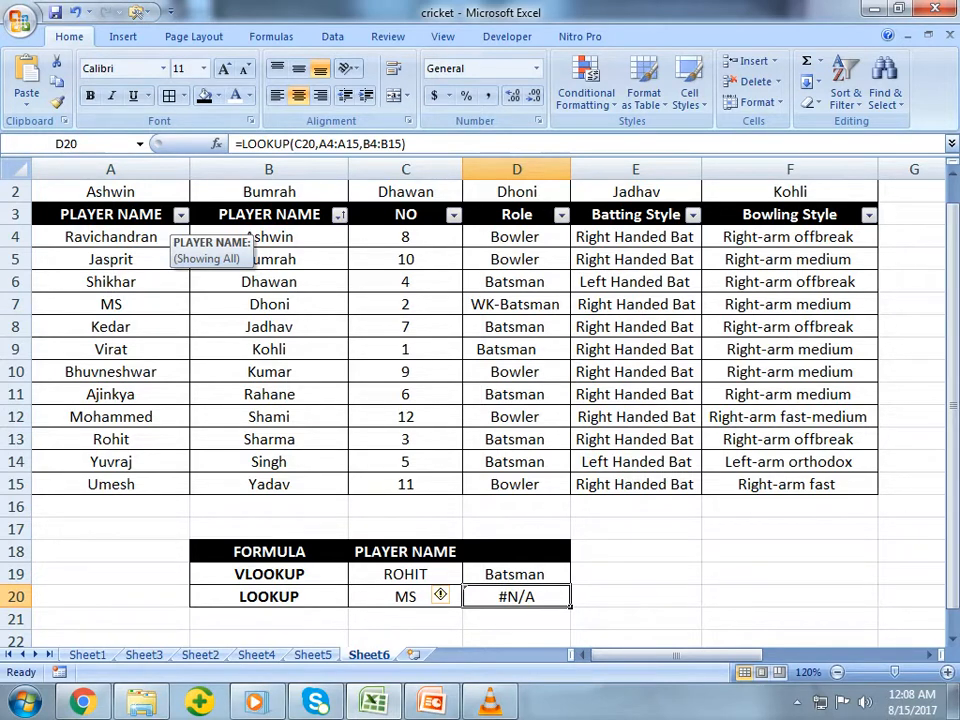
click(180, 214)
click(57, 234)
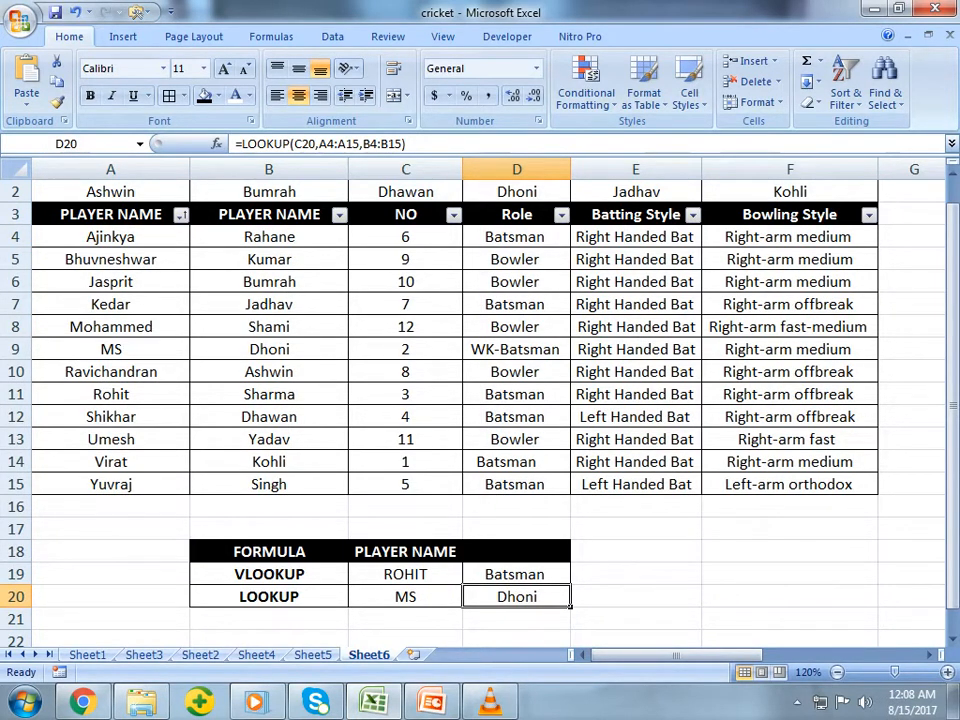
Step: Set the lookup name in C20 to ROHIT and check the LOOKUP result in D20
click(460, 604)
text(ROHIT)
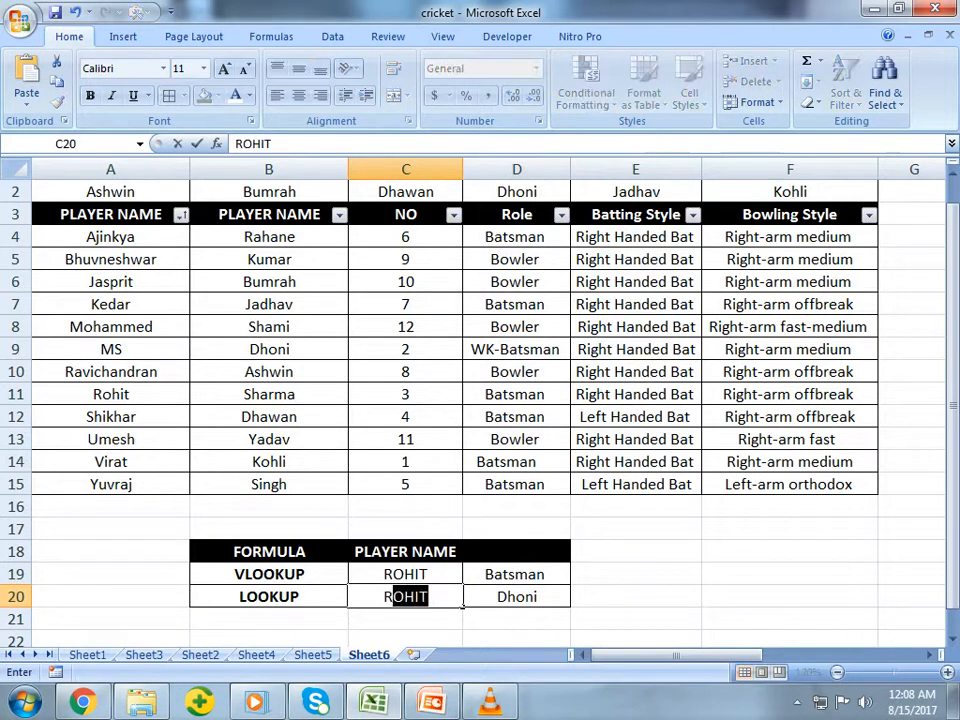
key(Return)
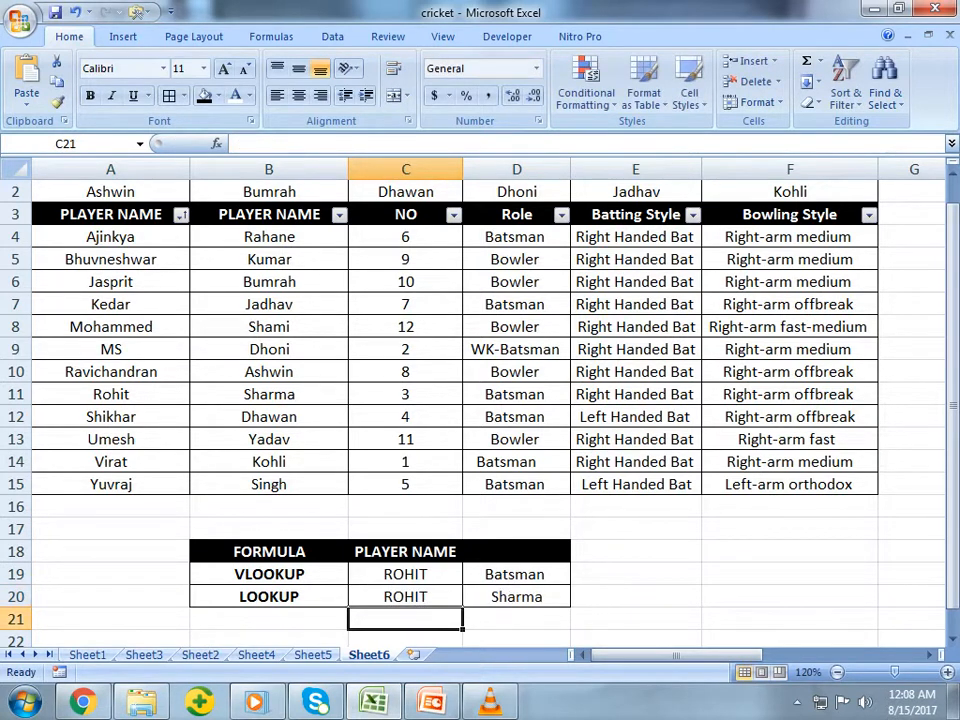
click(516, 597)
click(405, 597)
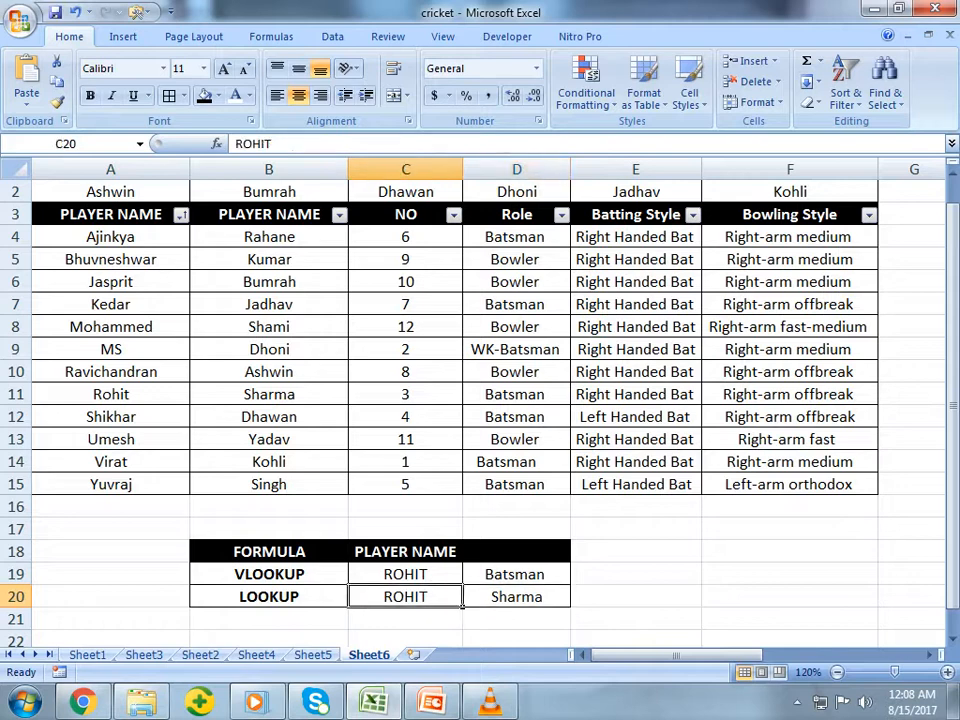
Step: Set the lookup name in C20 to VIRAT and check the LOOKUP result against that player's row
click(111, 462)
click(405, 597)
text(VIRAT)
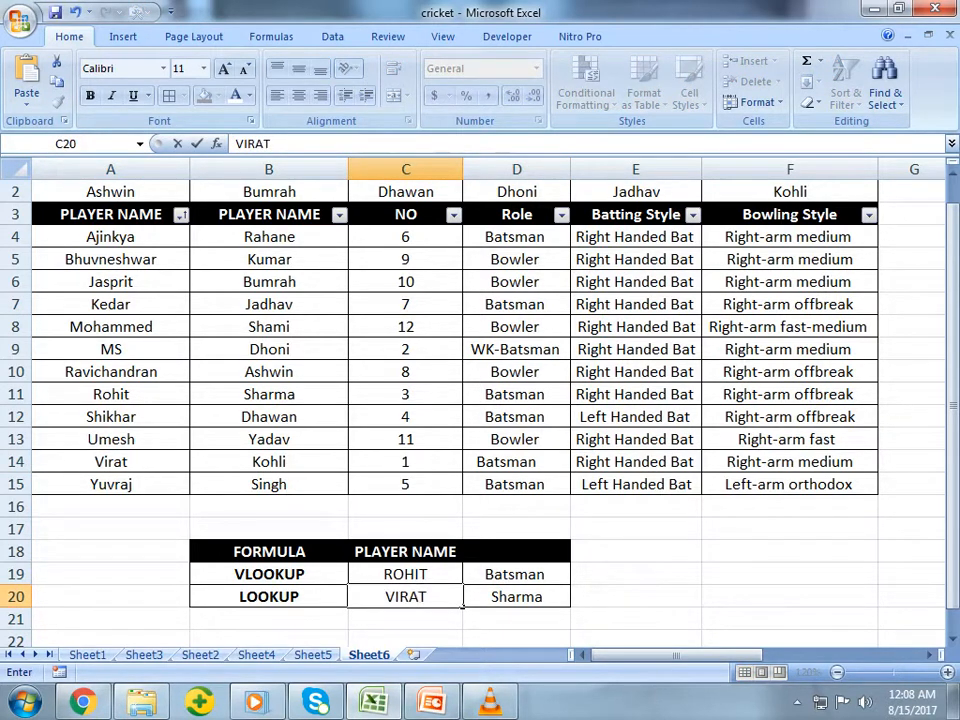
key(Return)
click(516, 597)
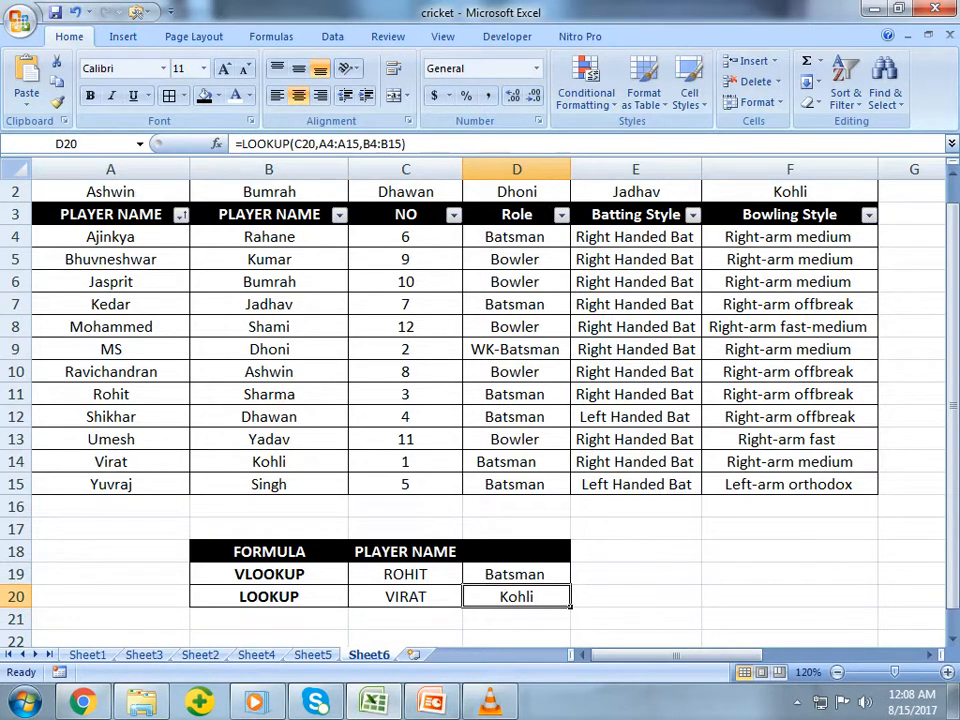
click(406, 597)
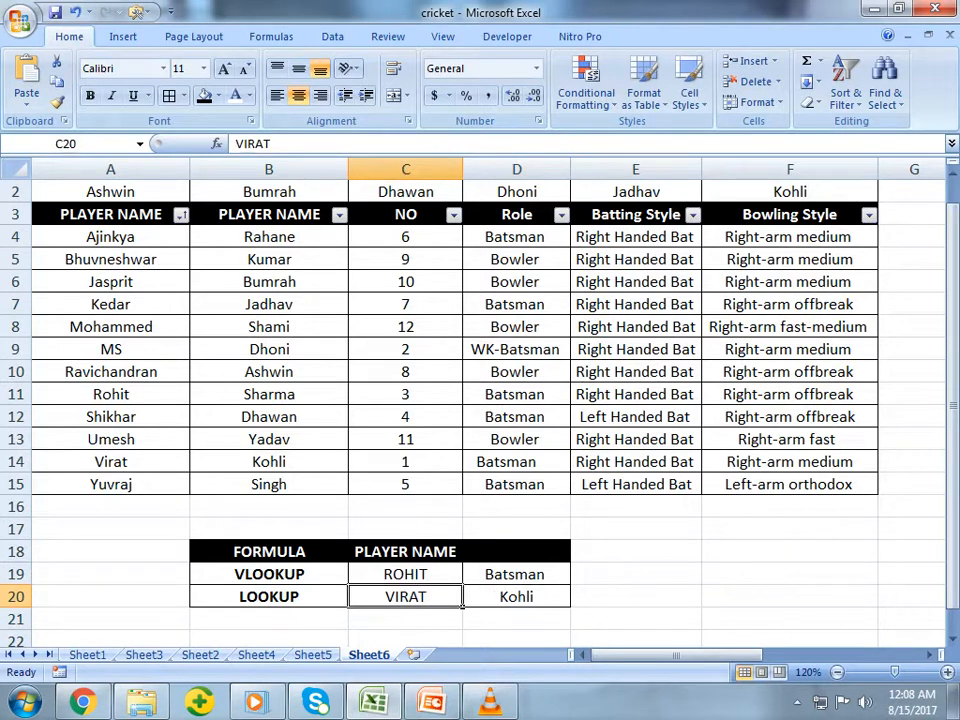
Step: Review the vertical name ranges in columns A and B against the horizontal range A4:F4
drag(269, 237, 269, 484)
drag(110, 237, 790, 237)
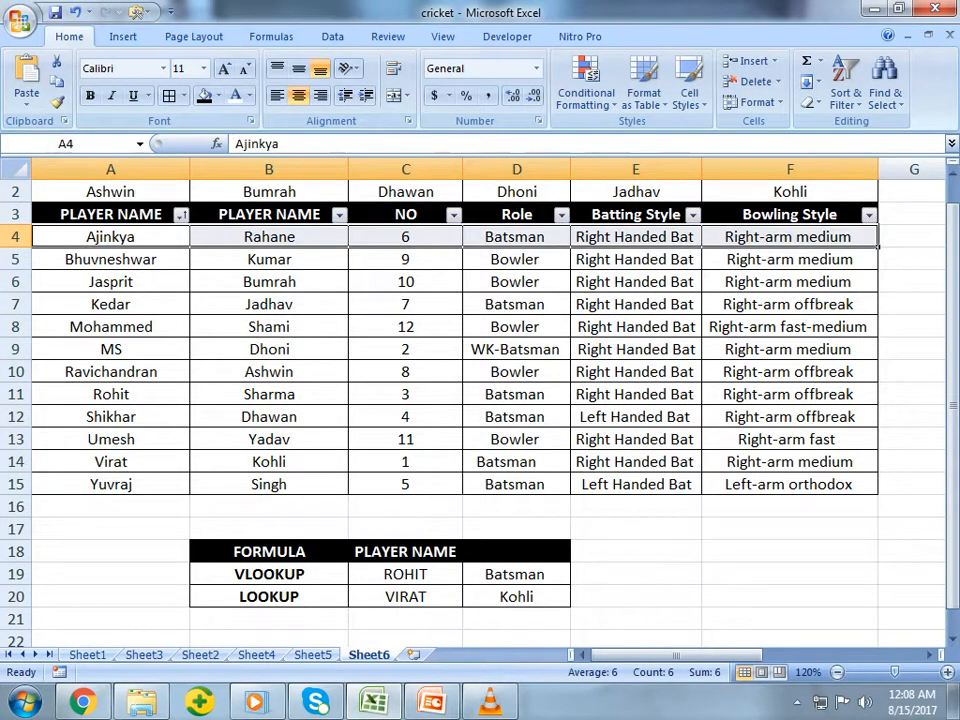
drag(110, 237, 110, 394)
drag(269, 237, 269, 484)
drag(110, 237, 110, 484)
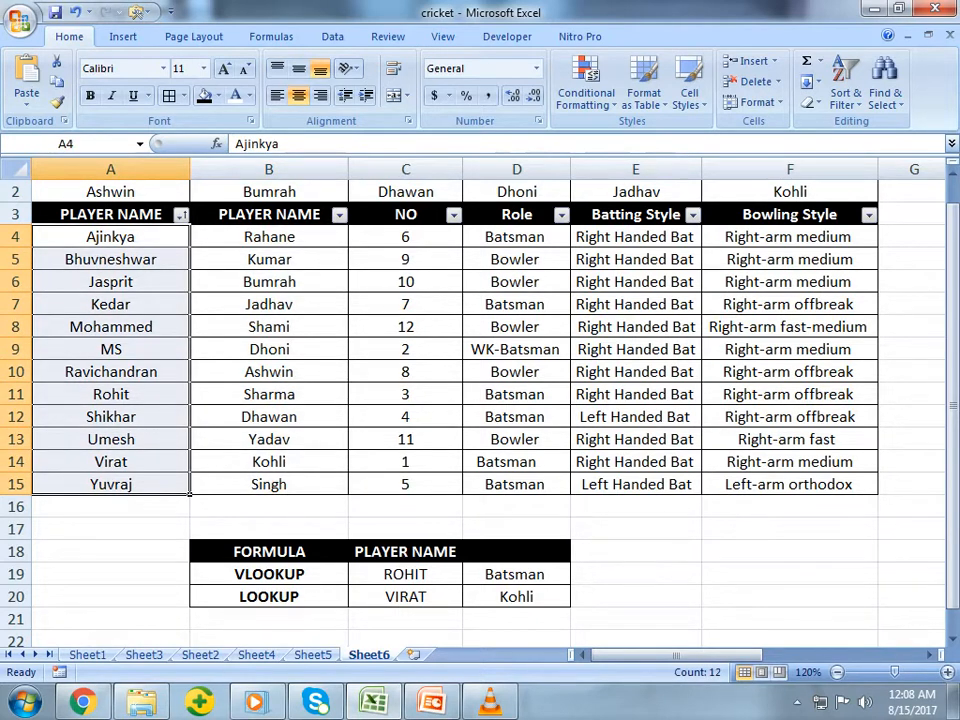
Step: Try to replace the D20 formula with a horizontal LOOKUP of C20 using A1:F1 and A2:F2
click(516, 597)
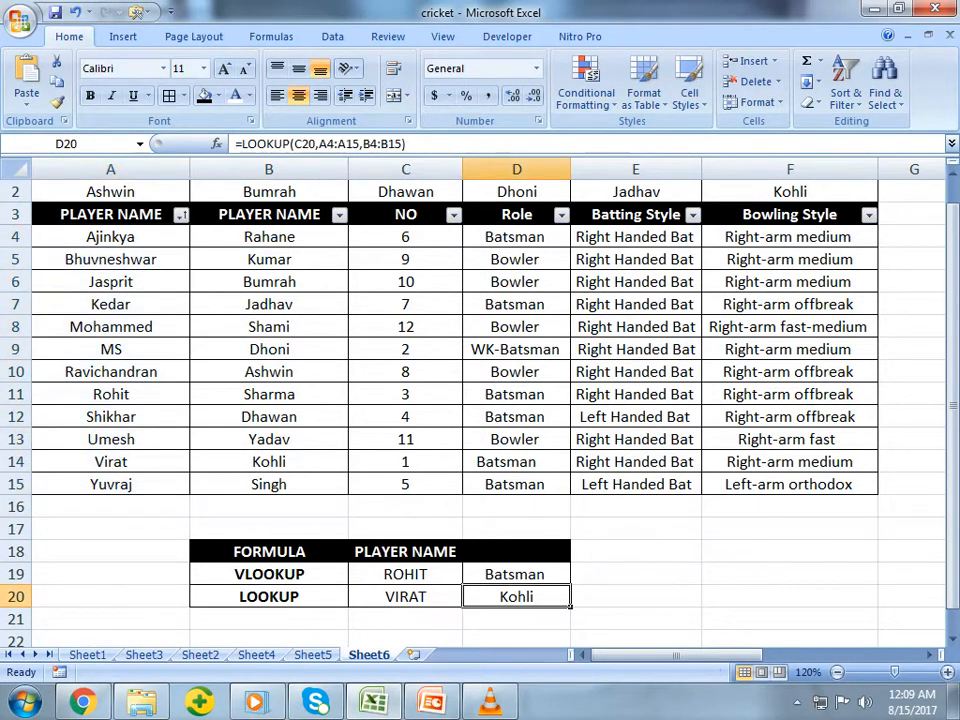
text(=LOO)
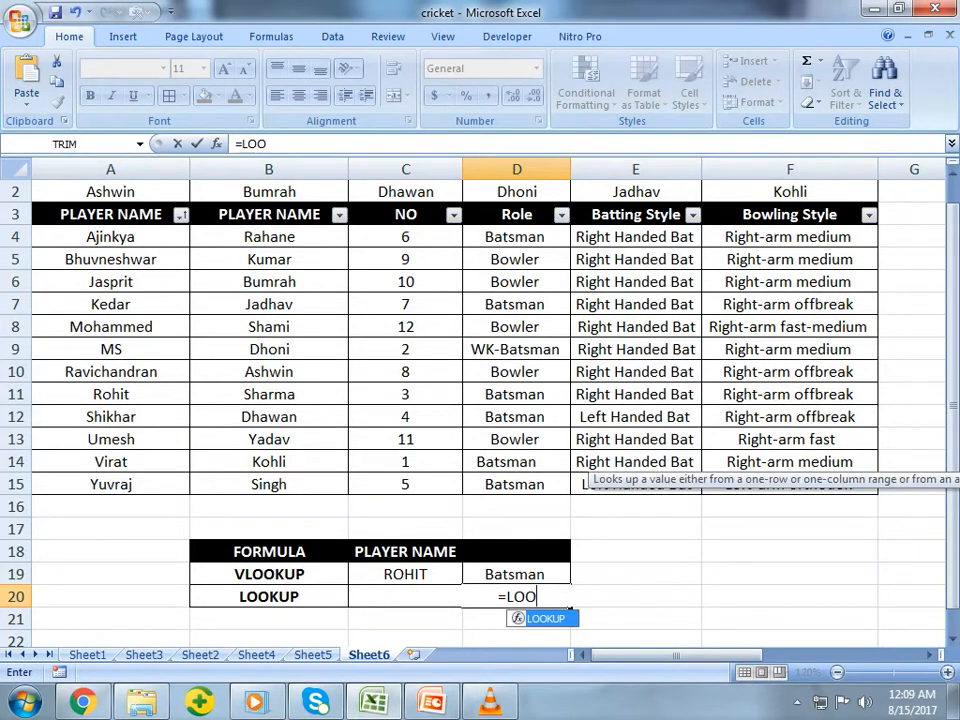
key(Tab)
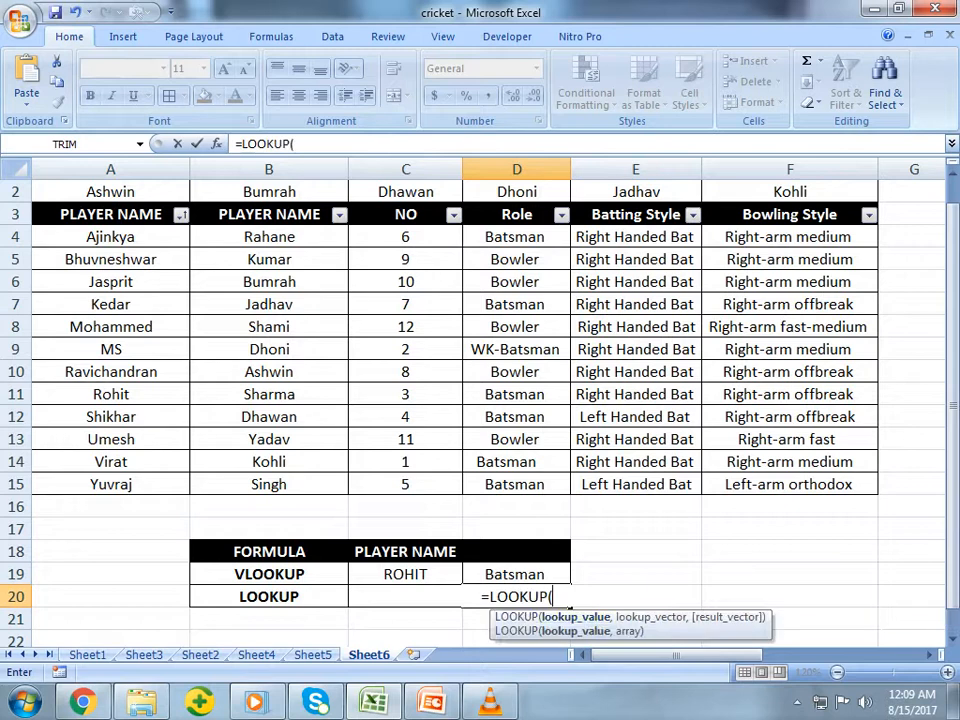
click(405, 619)
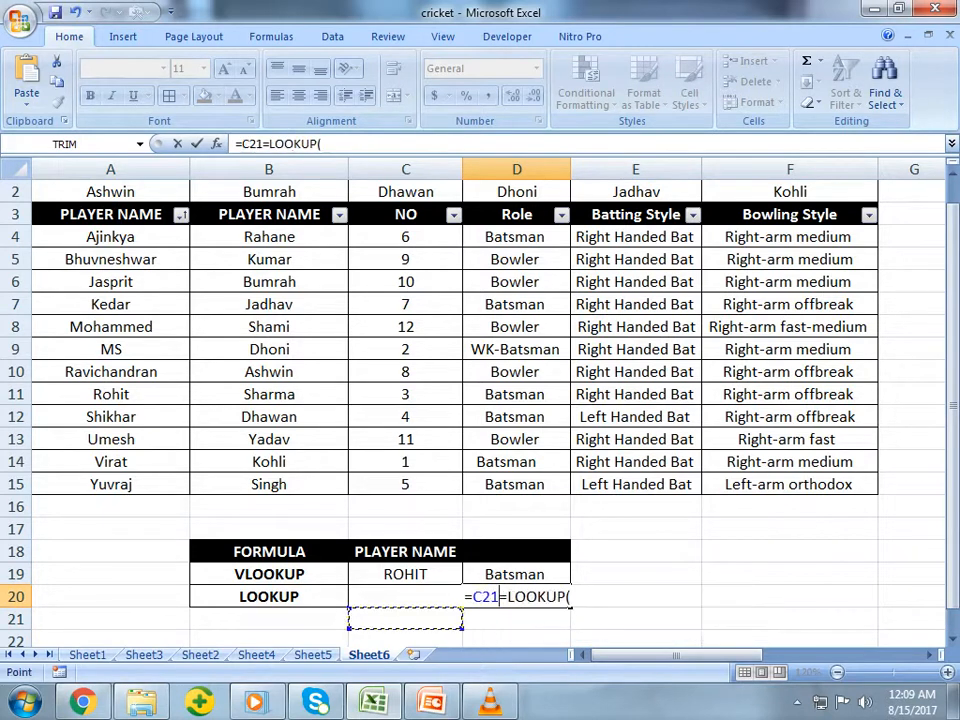
click(405, 597)
text(,)
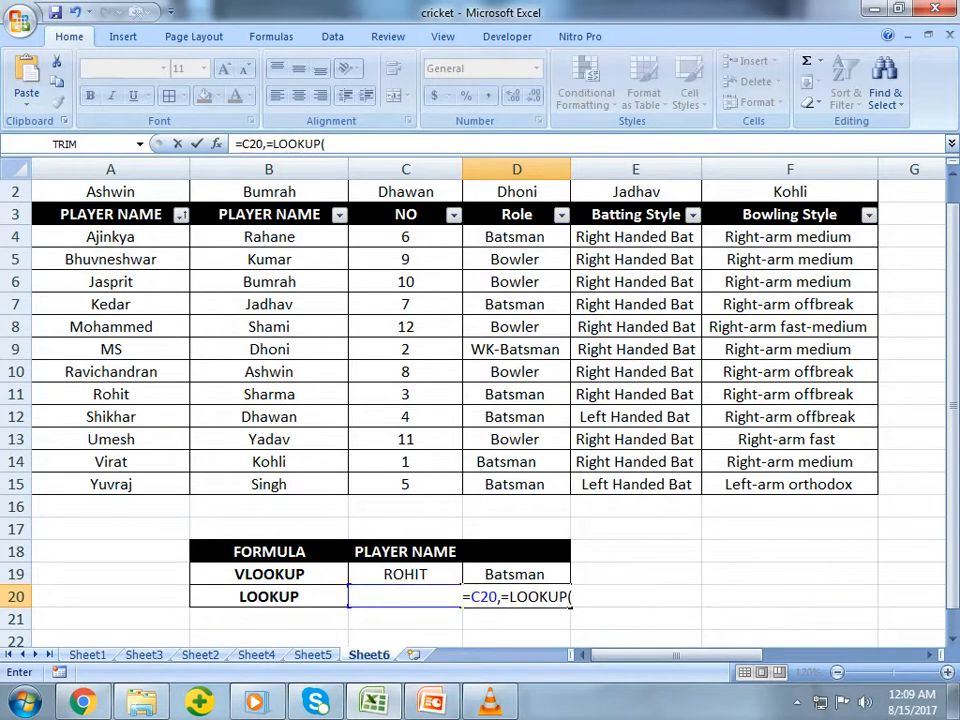
key(ctrl+Home)
key(shift+Right)
key(shift+Right)
key(shift+Right)
key(shift+Right)
key(shift+Right)
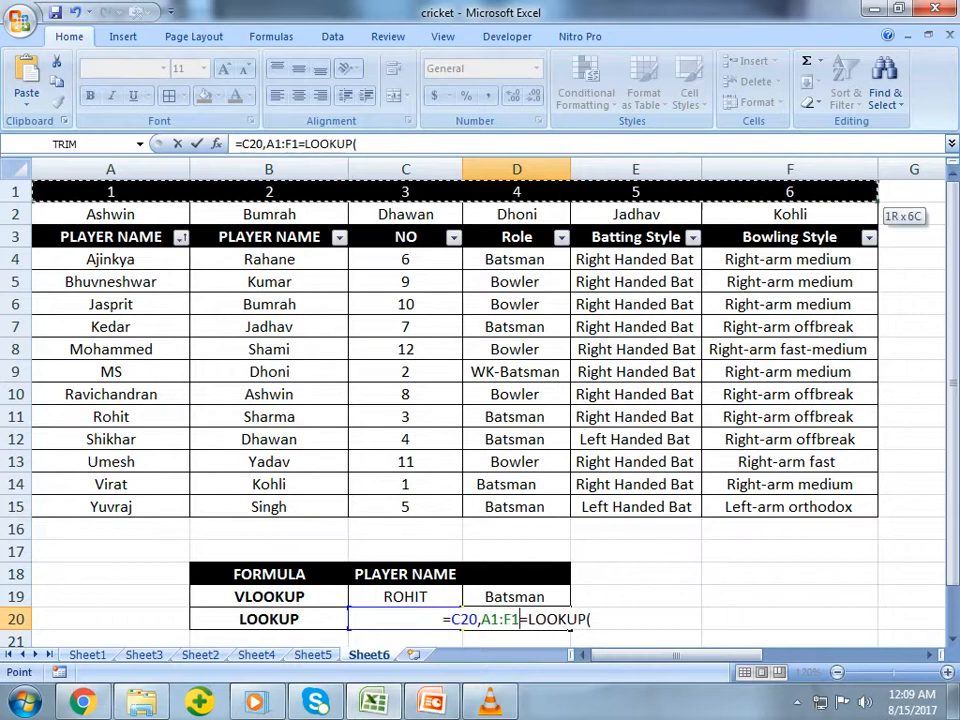
text(,)
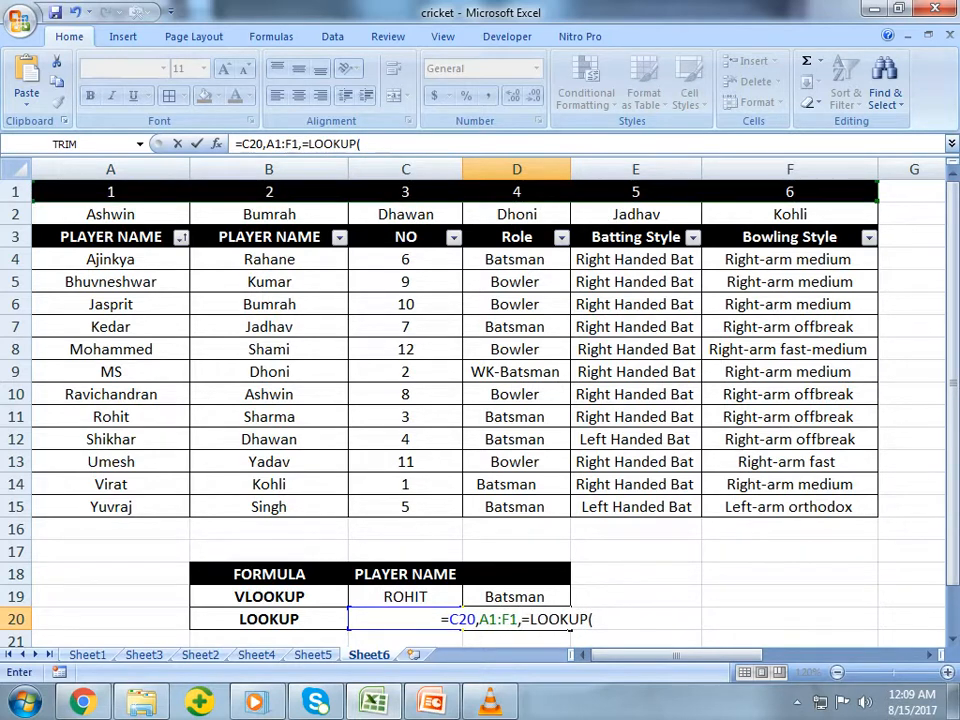
drag(110, 214, 790, 214)
key(Return)
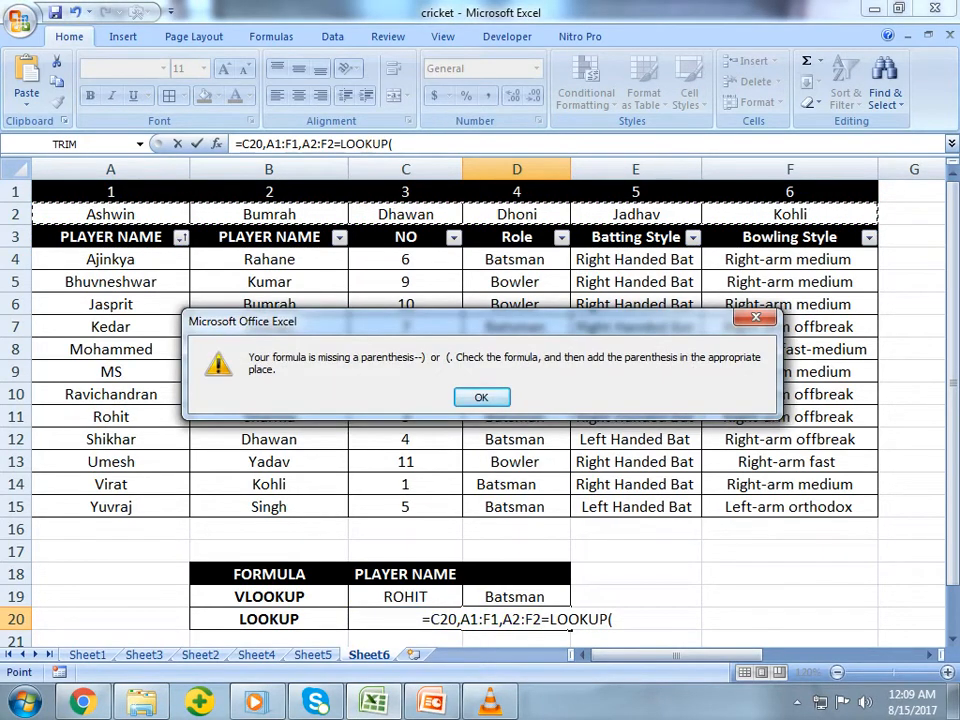
key(Return)
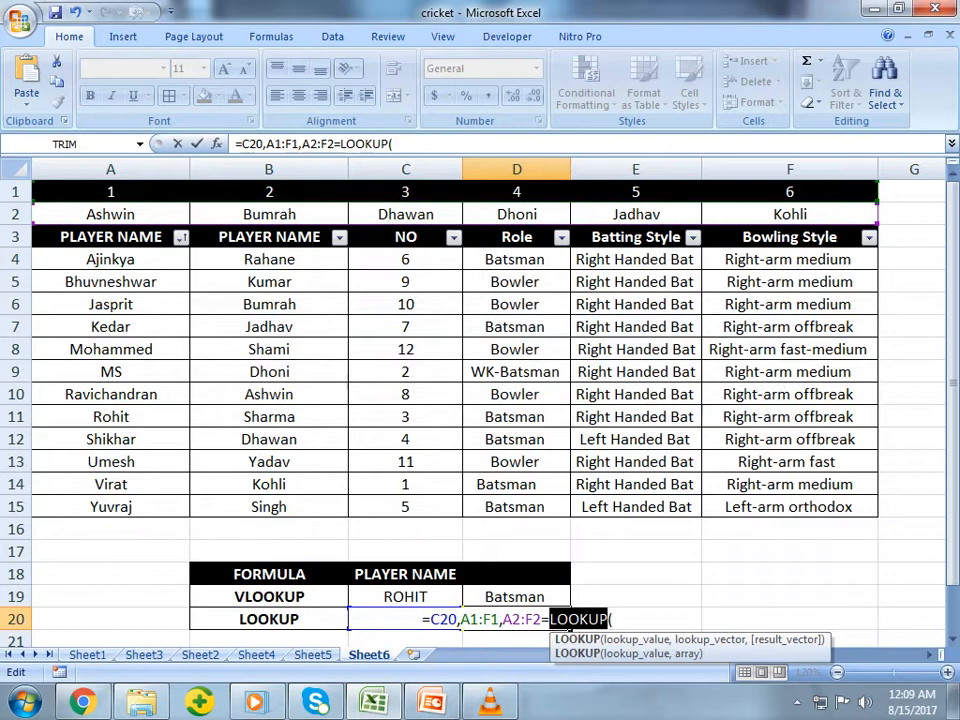
Step: Clear the malformed formula from D20
key(BackSpace)
key(BackSpace)
key(BackSpace)
key(BackSpace)
key(BackSpace)
key(BackSpace)
key(BackSpace)
key(BackSpace)
key(BackSpace)
key(BackSpace)
key(BackSpace)
key(BackSpace)
key(BackSpace)
key(BackSpace)
key(BackSpace)
key(BackSpace)
key(BackSpace)
key(BackSpace)
key(BackSpace)
text(()
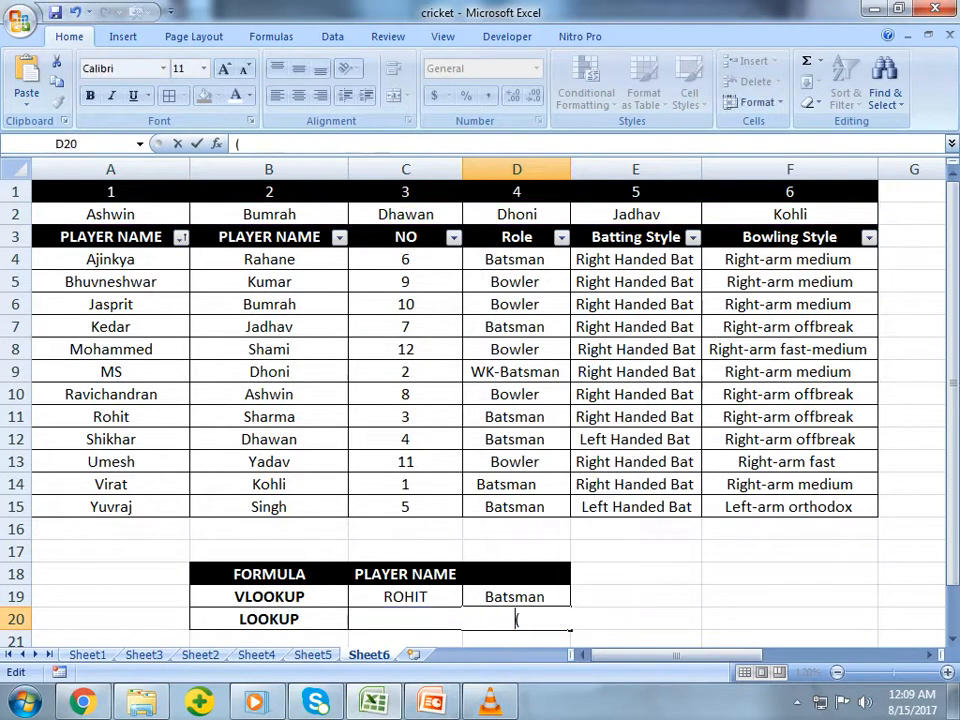
key(BackSpace)
Step: Enter a horizontal LOOKUP in D20 that finds C20 in A1:F1 and returns the matching name from A2:F2
text(=LOO)
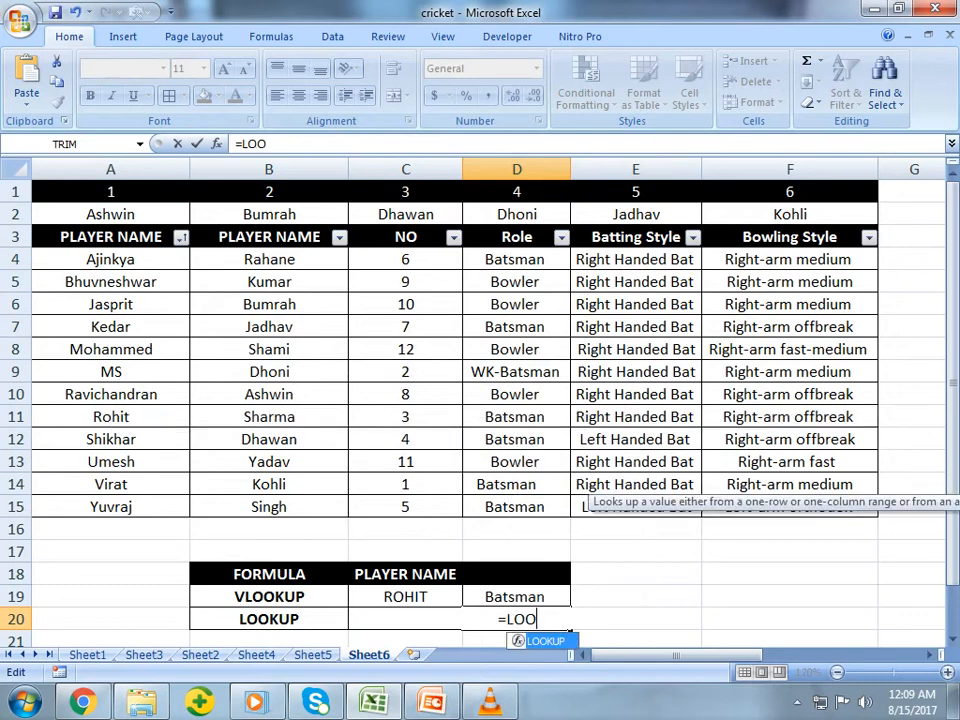
key(Tab)
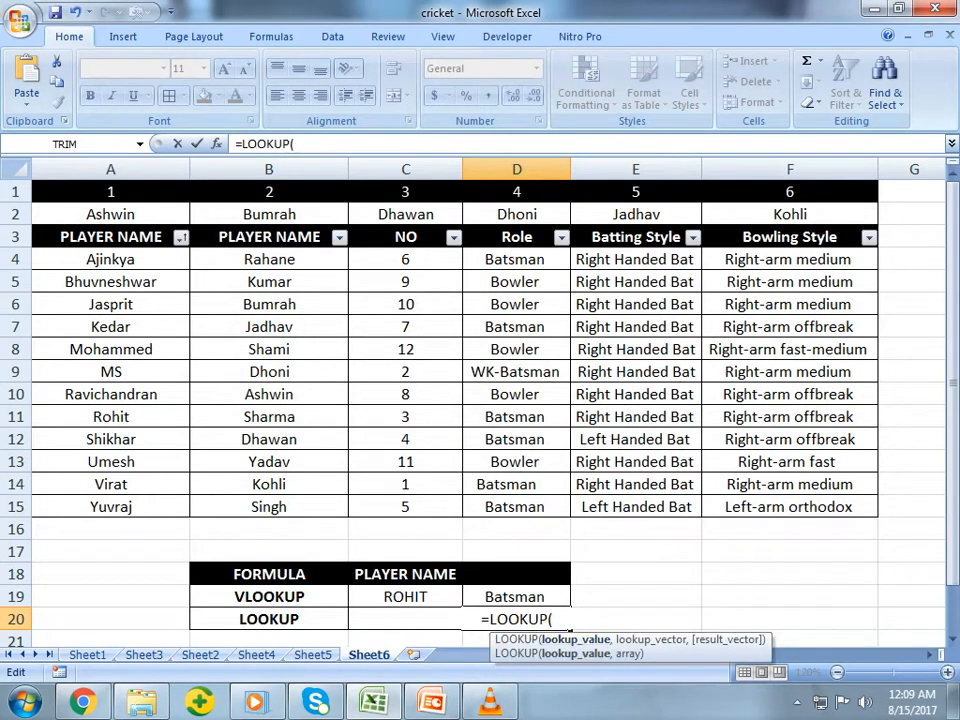
click(405, 639)
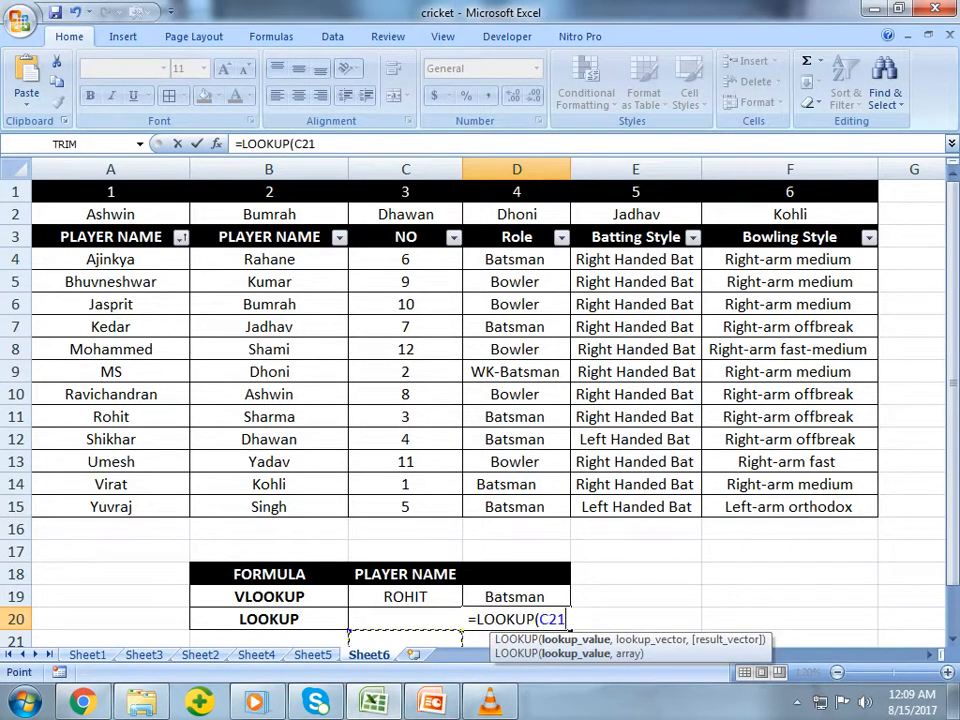
click(405, 619)
text(,)
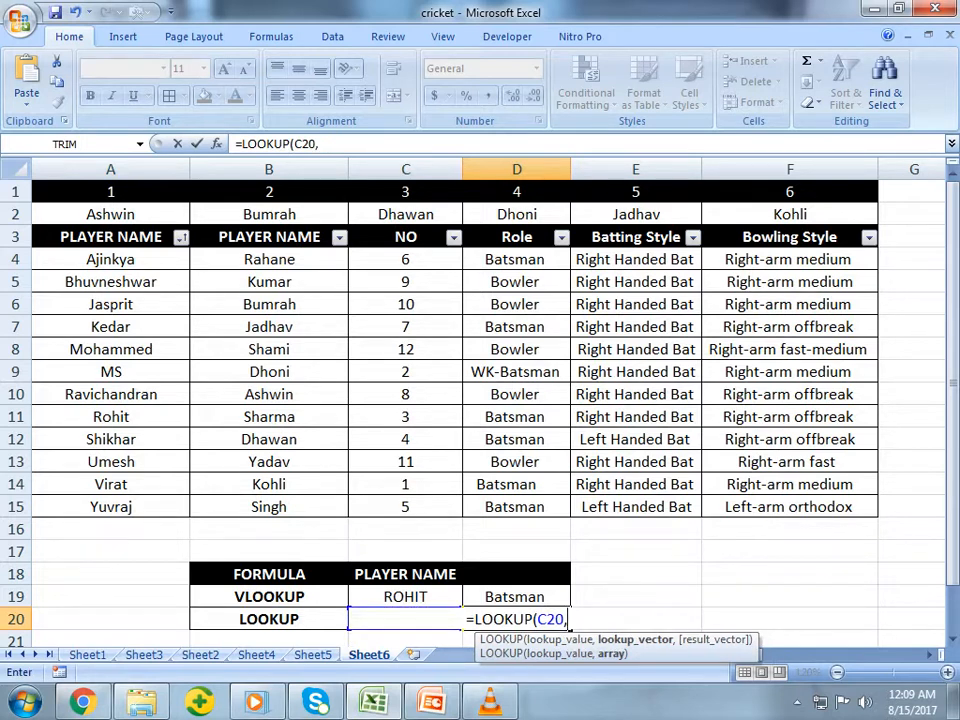
click(111, 192)
drag(111, 192, 860, 192)
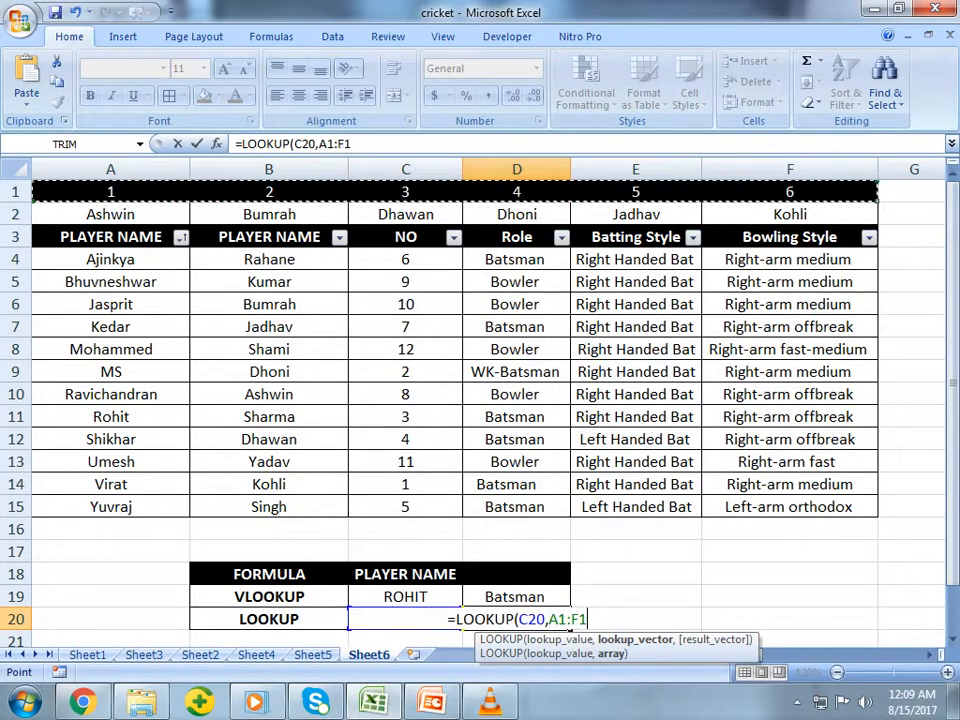
text(,)
drag(111, 214, 835, 220)
text())
key(Return)
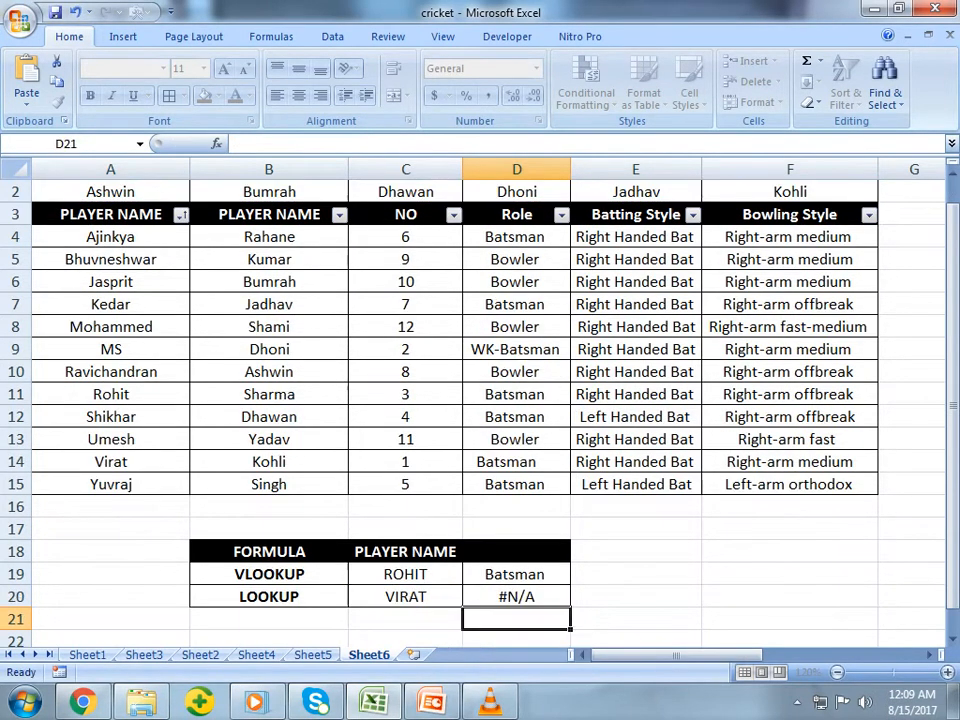
Step: Set the lookup value in C20 to 1 and check the LOOKUP result against cells A1:A2
click(405, 597)
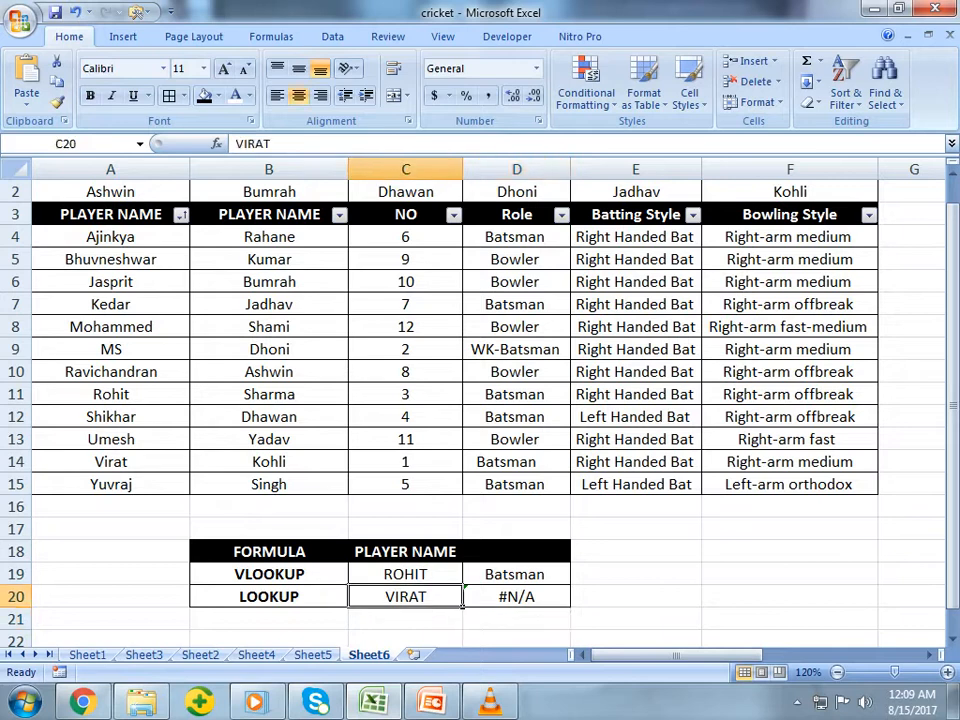
text(1)
key(Return)
scroll(480, 400, up, 1)
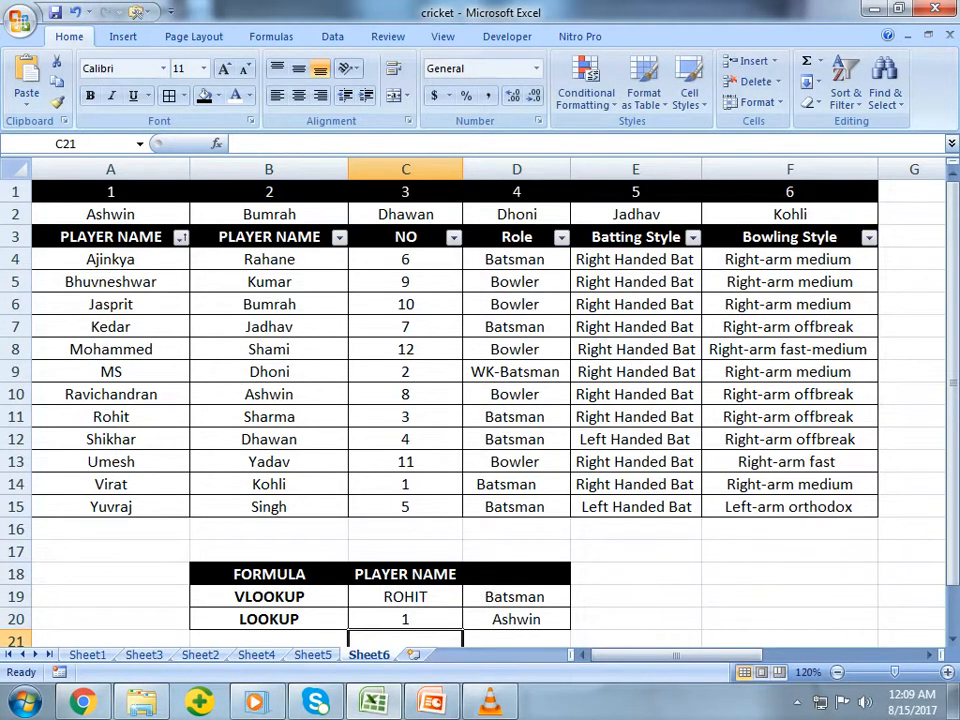
drag(110, 191, 110, 214)
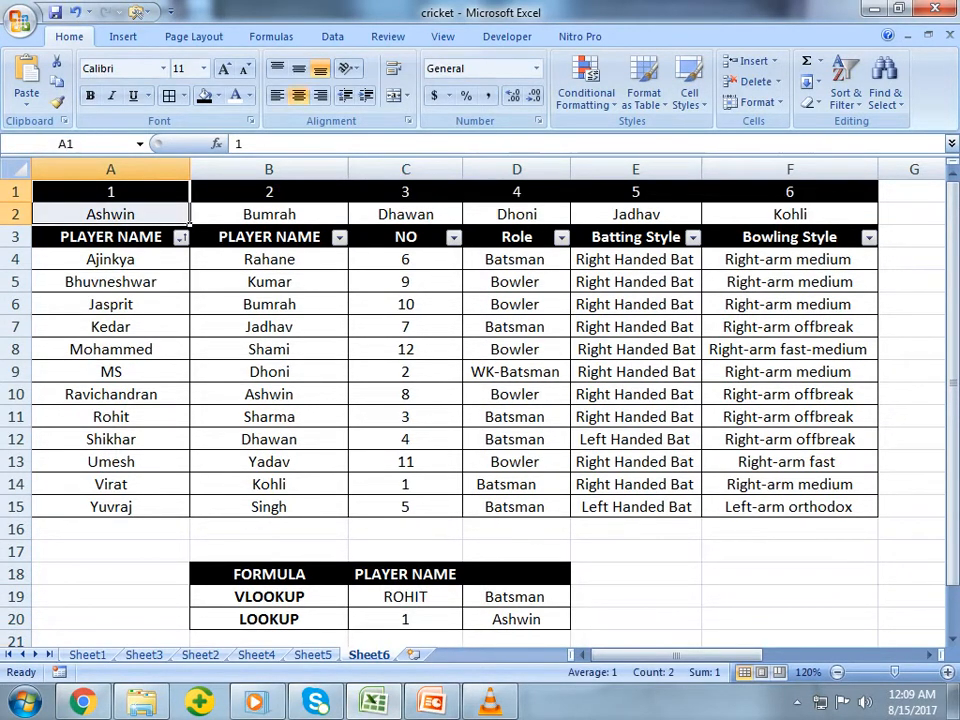
Step: Set the LOOKUP row's lookup value in C20 to 2
click(405, 619)
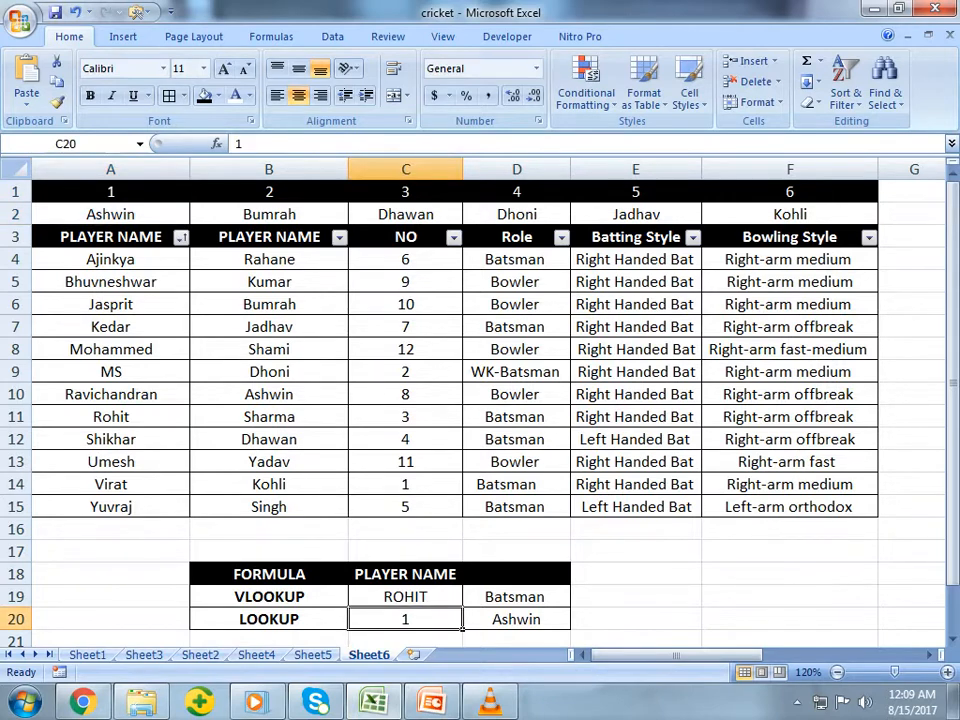
text(2)
key(Return)
scroll(480, 400, up, 1)
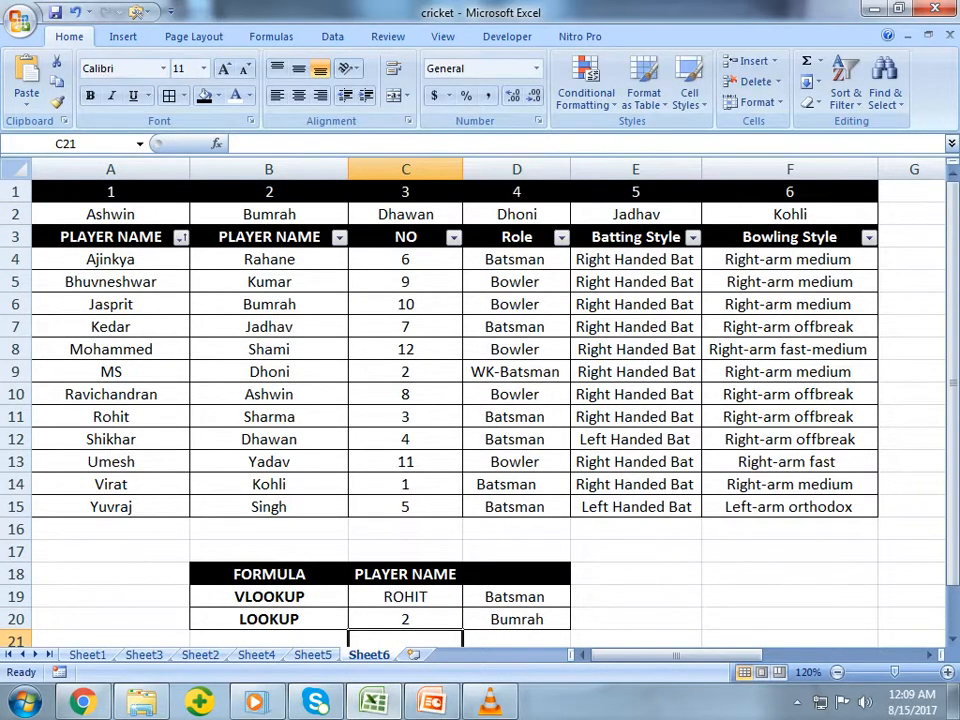
Step: Set the lookup value in C20 to 3 and check the result against the horizontal name range A2:F2
click(405, 619)
text(3)
key(Return)
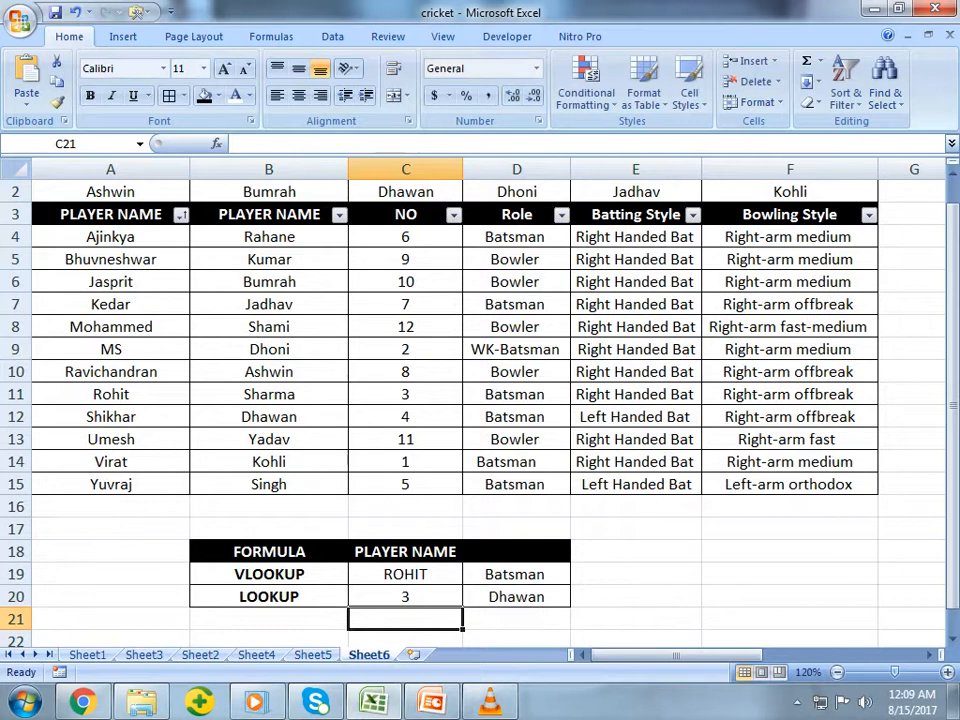
scroll(480, 400, up, 1)
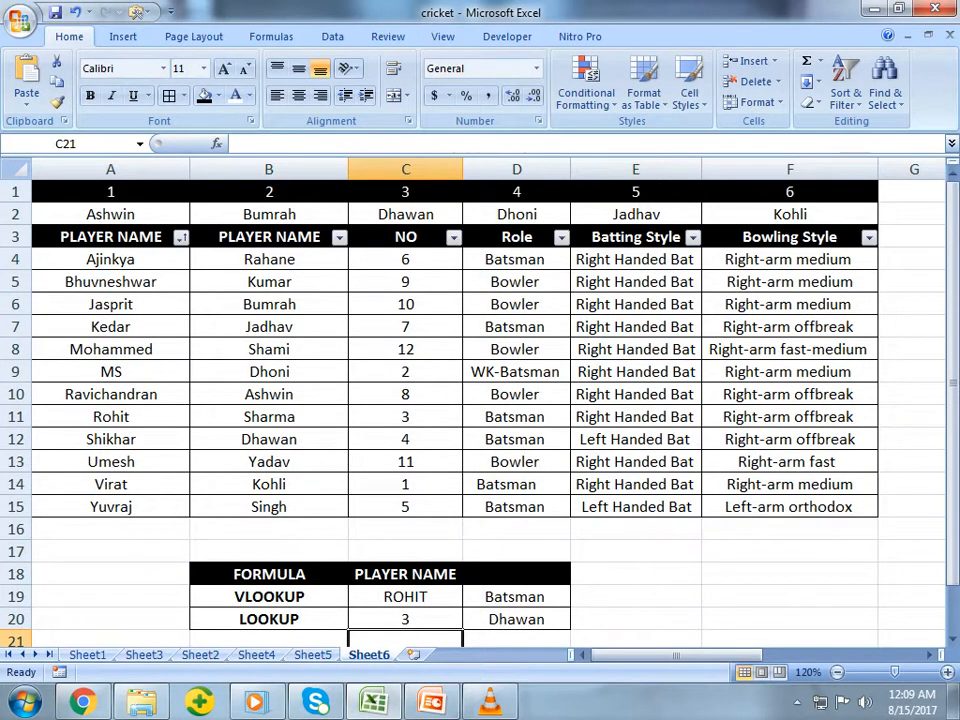
drag(110, 214, 790, 214)
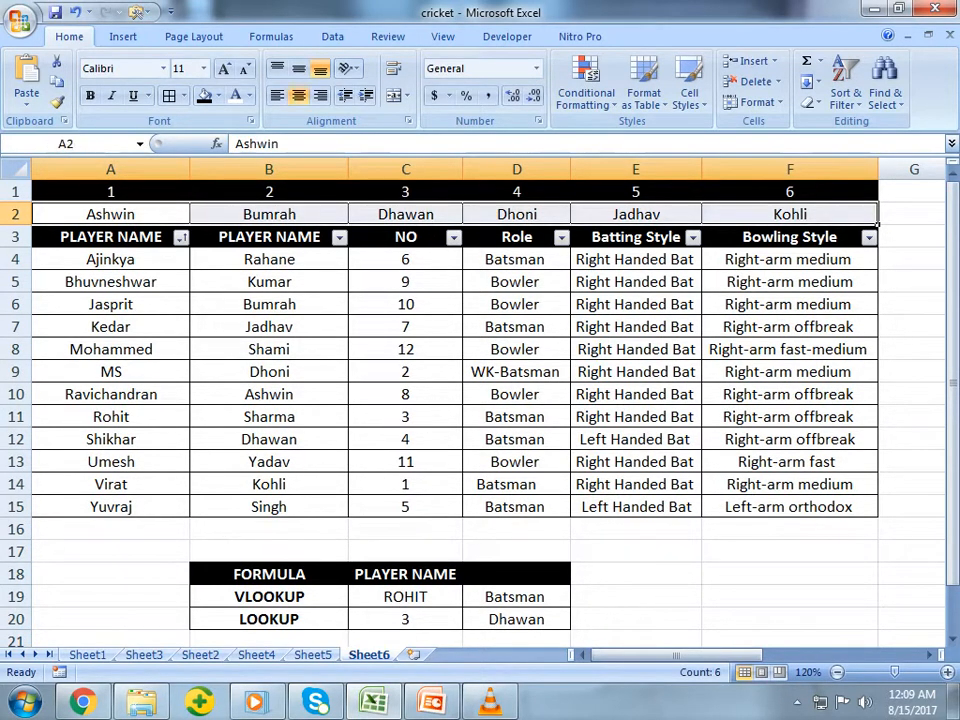
click(345, 287)
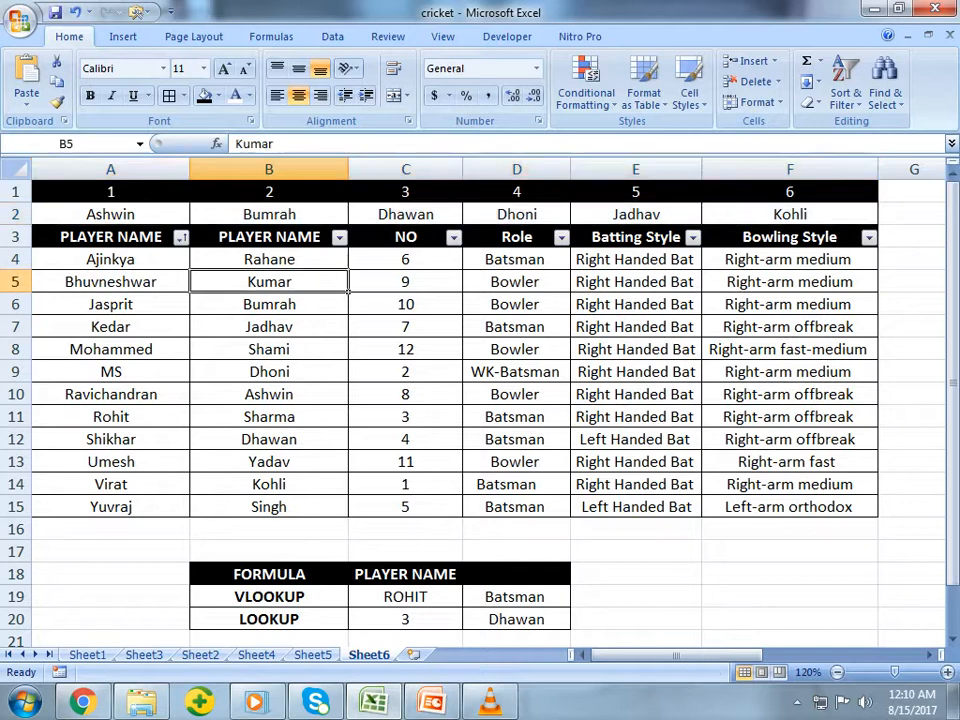
click(110, 304)
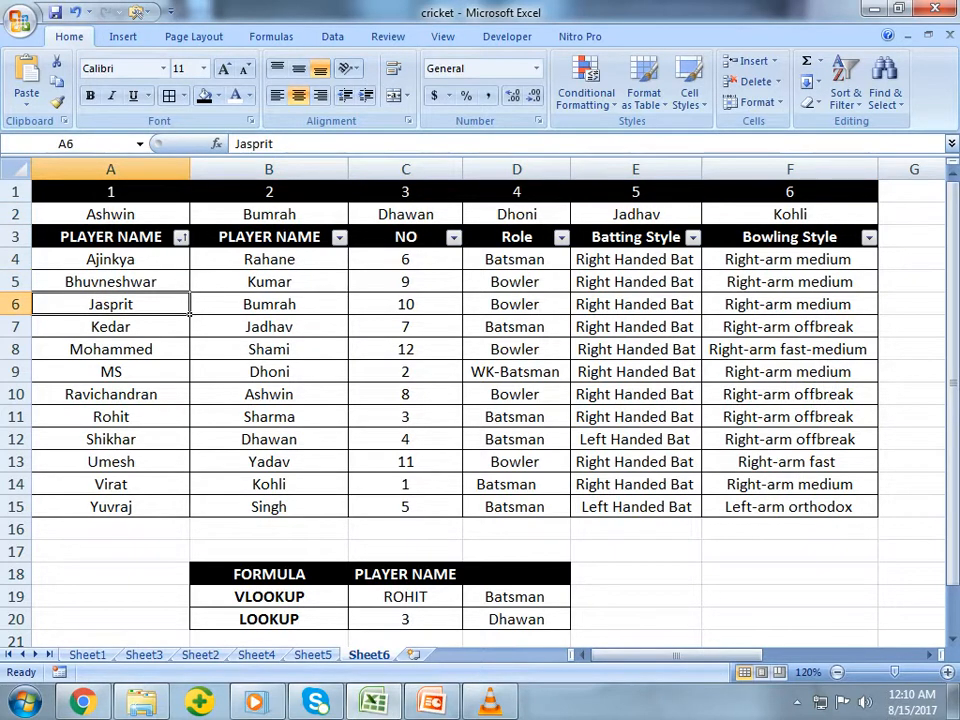
Step: Replace the D20 formula with a vertical LOOKUP of C20 using lookup range B4:B15 and result range A4:A15
click(516, 619)
text(=)
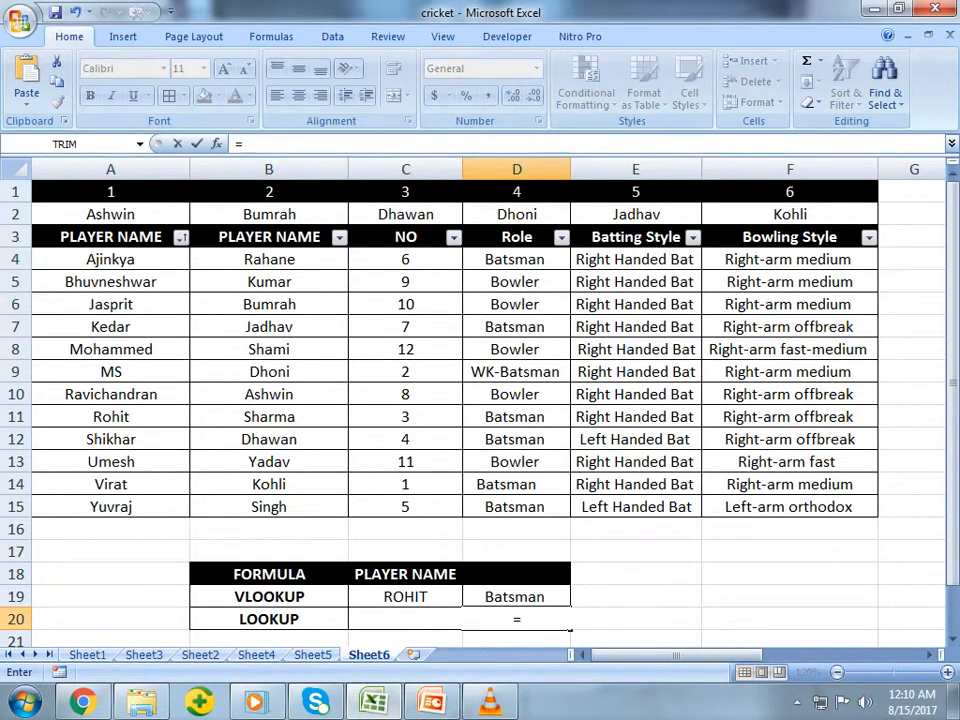
text(LOO)
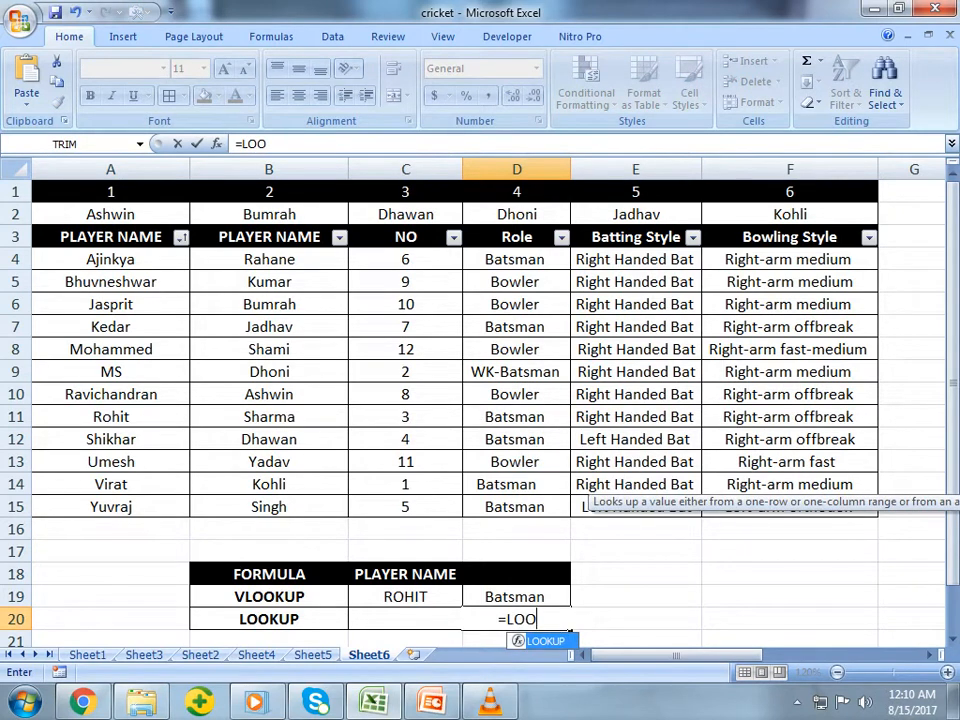
key(Tab)
click(405, 640)
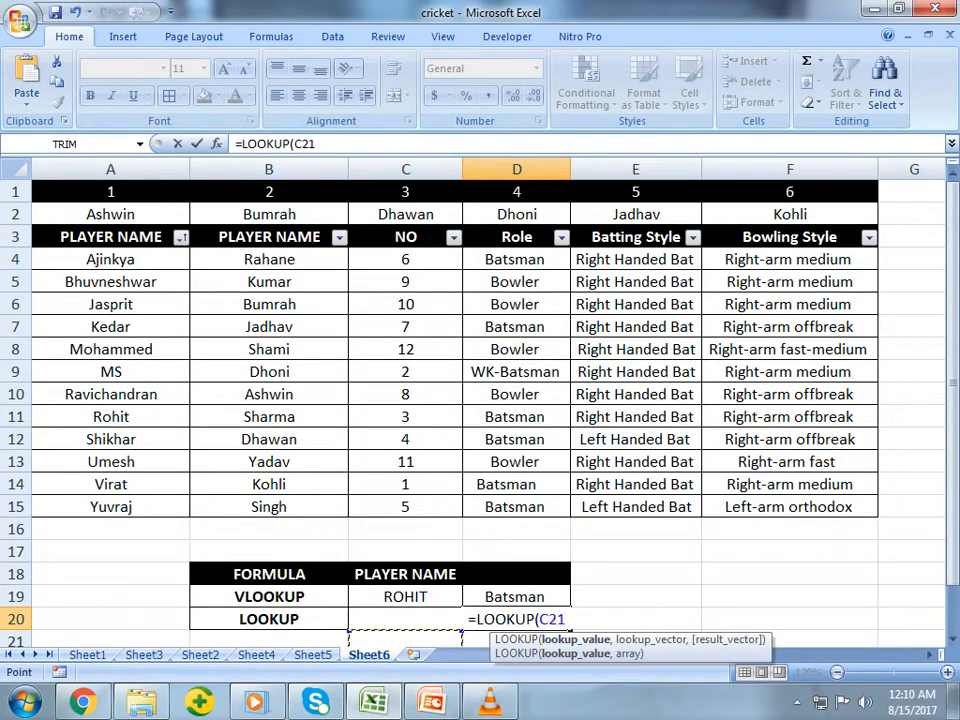
click(405, 619)
text(,)
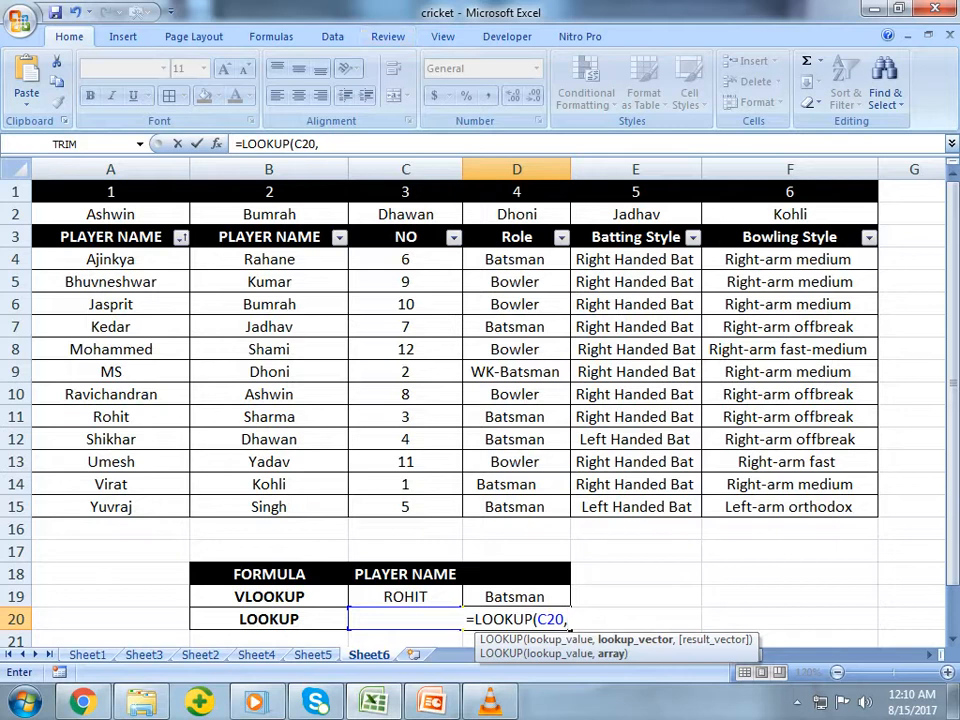
drag(268, 259, 345, 508)
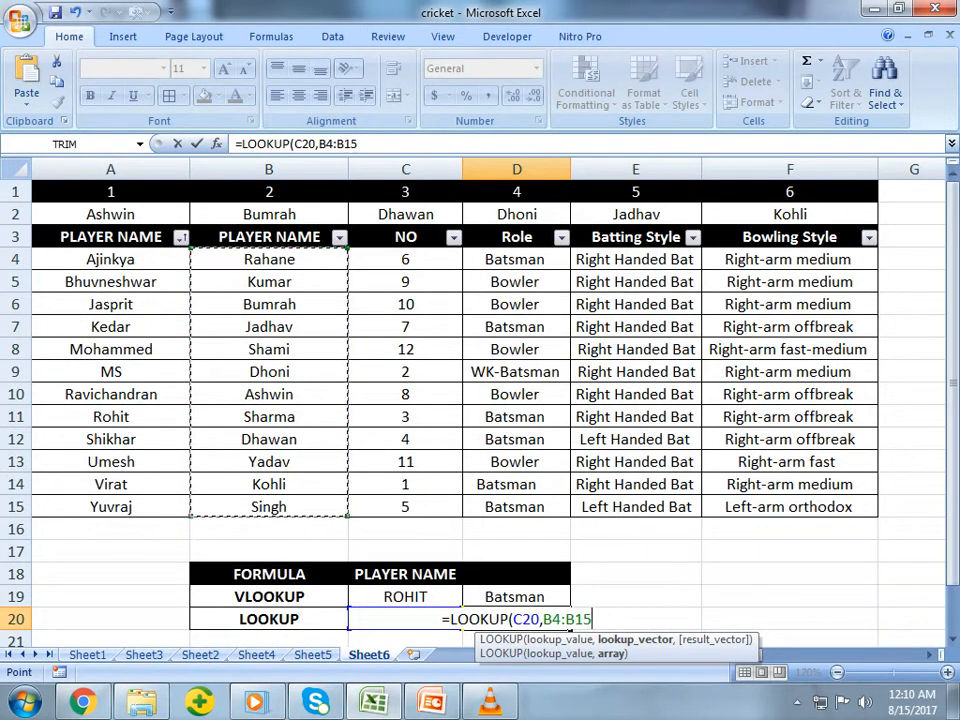
text(,)
drag(150, 259, 180, 508)
key(Return)
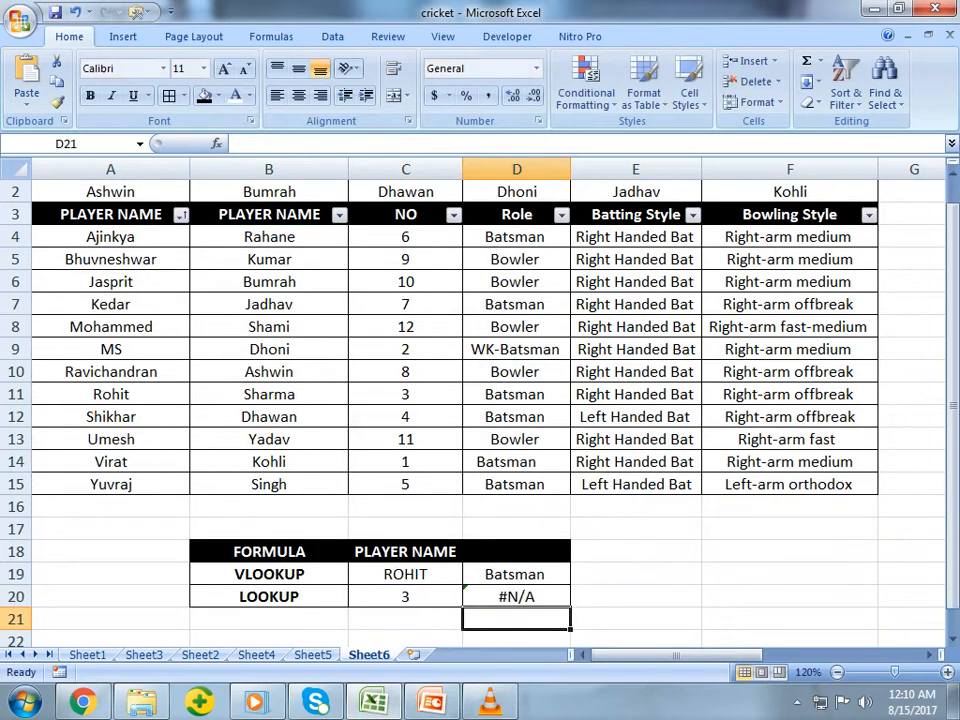
Step: Sort the player table from A to Z by the surnames in column B
key(Up)
click(180, 214)
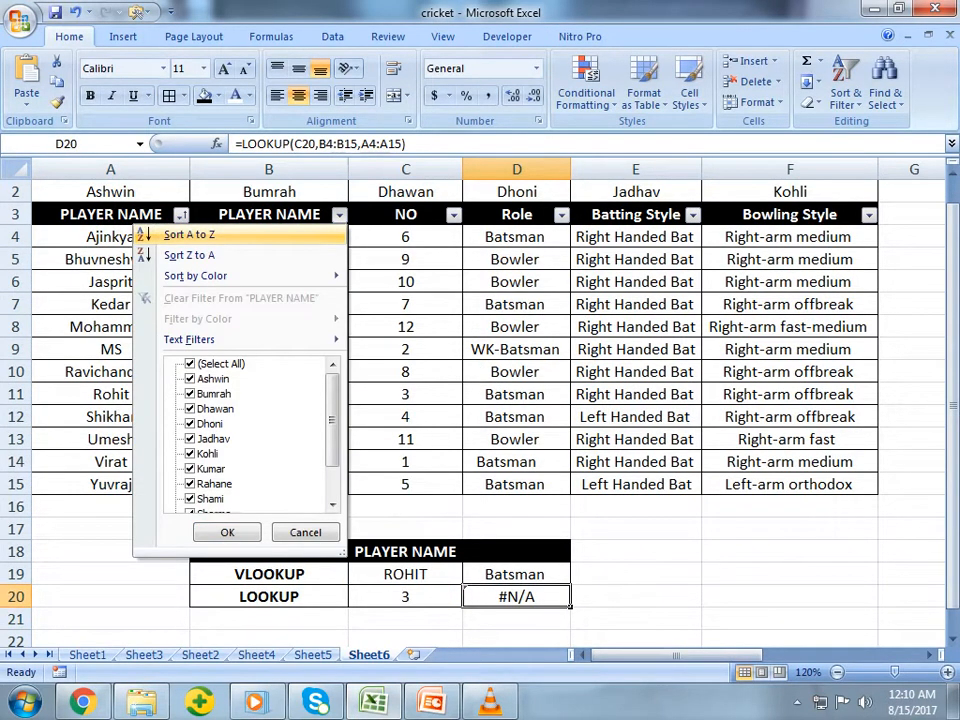
click(190, 235)
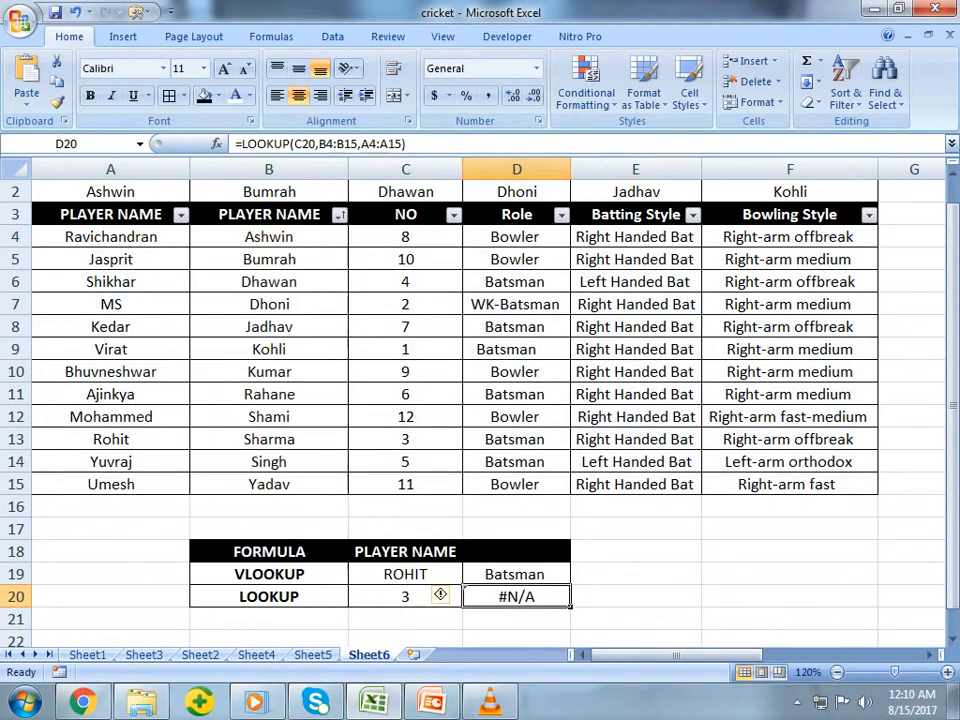
Step: Set the lookup name in C20 to ASHWIN to test the vertical LOOKUP
click(405, 597)
text(ASHWIN)
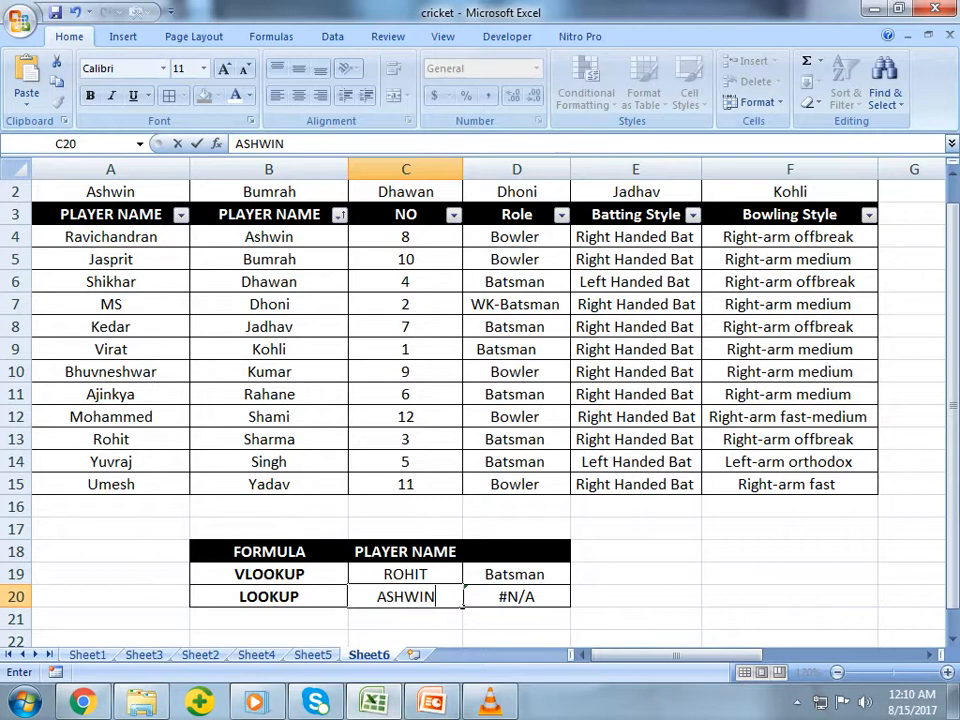
key(Return)
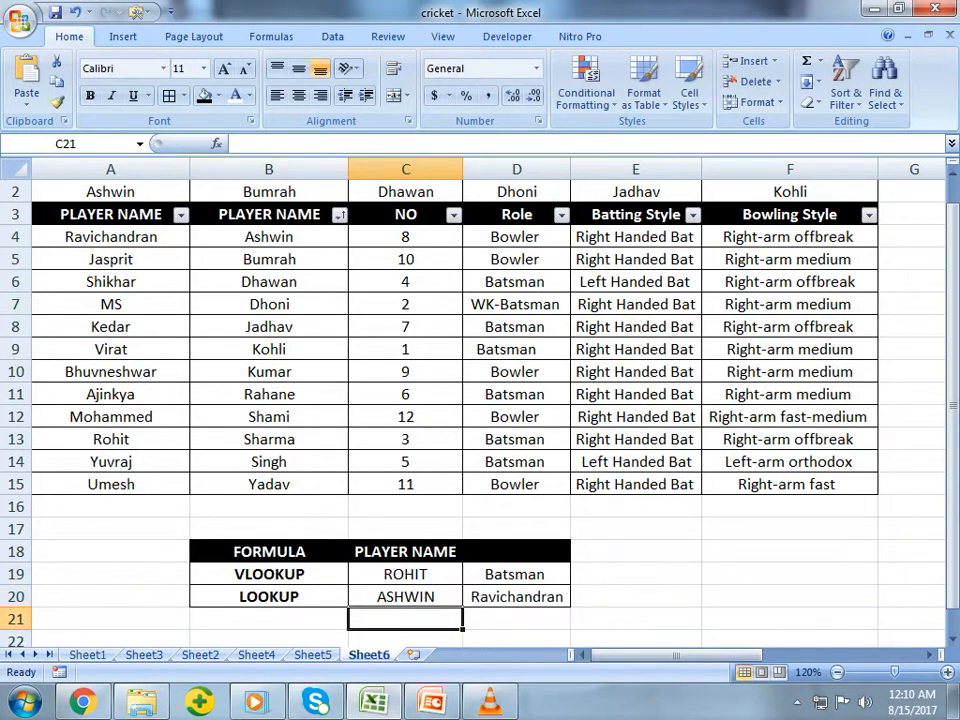
Step: Change the lookup name in C20 to KUMAR
click(405, 597)
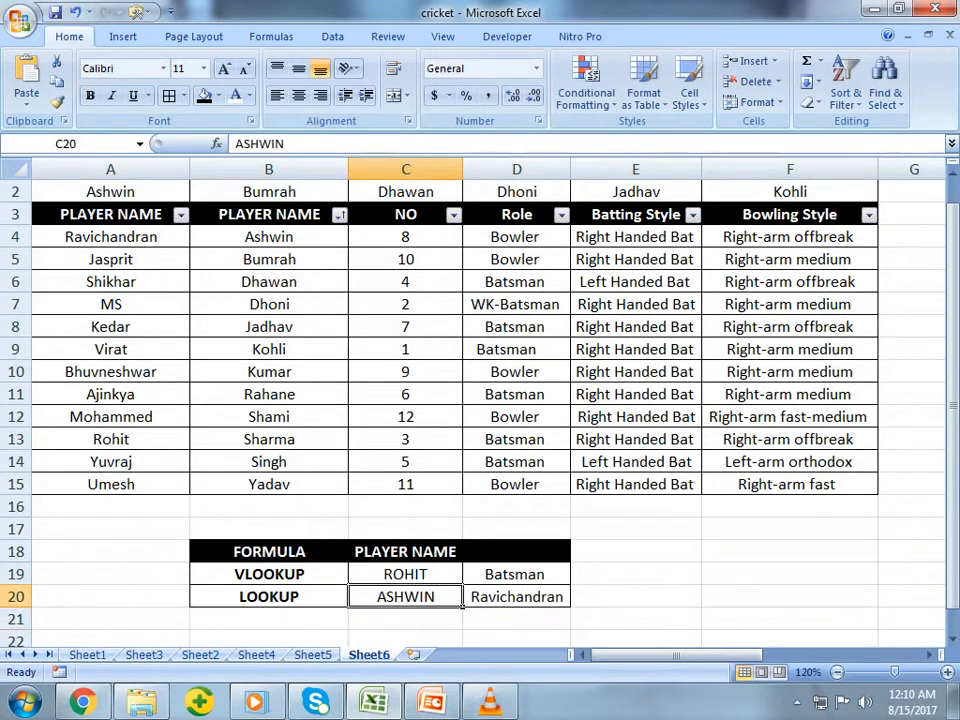
text(KUMAR)
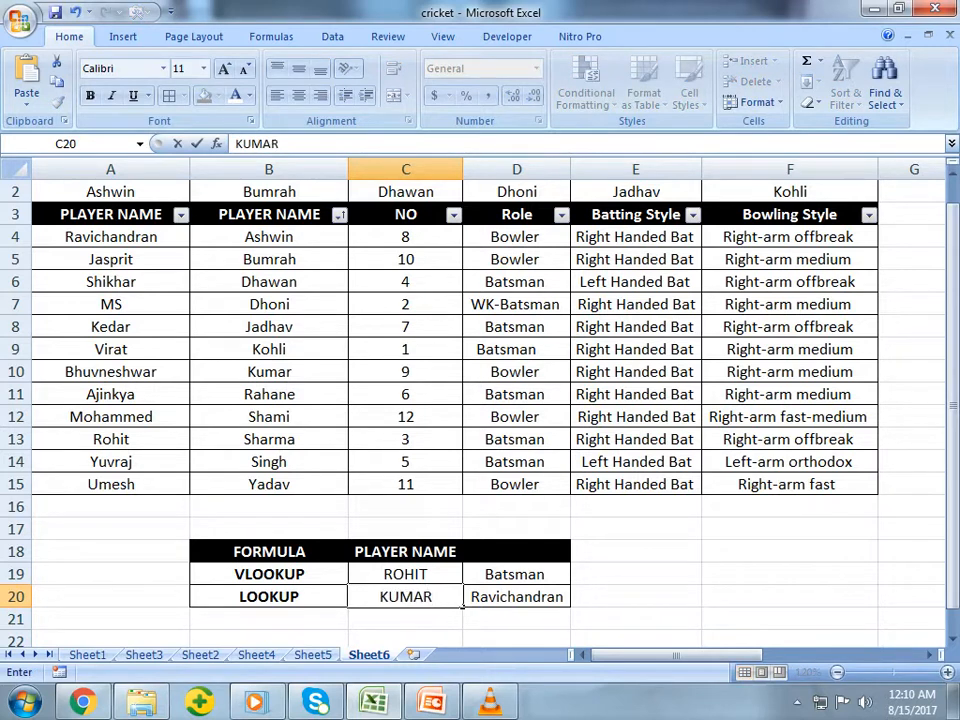
key(Return)
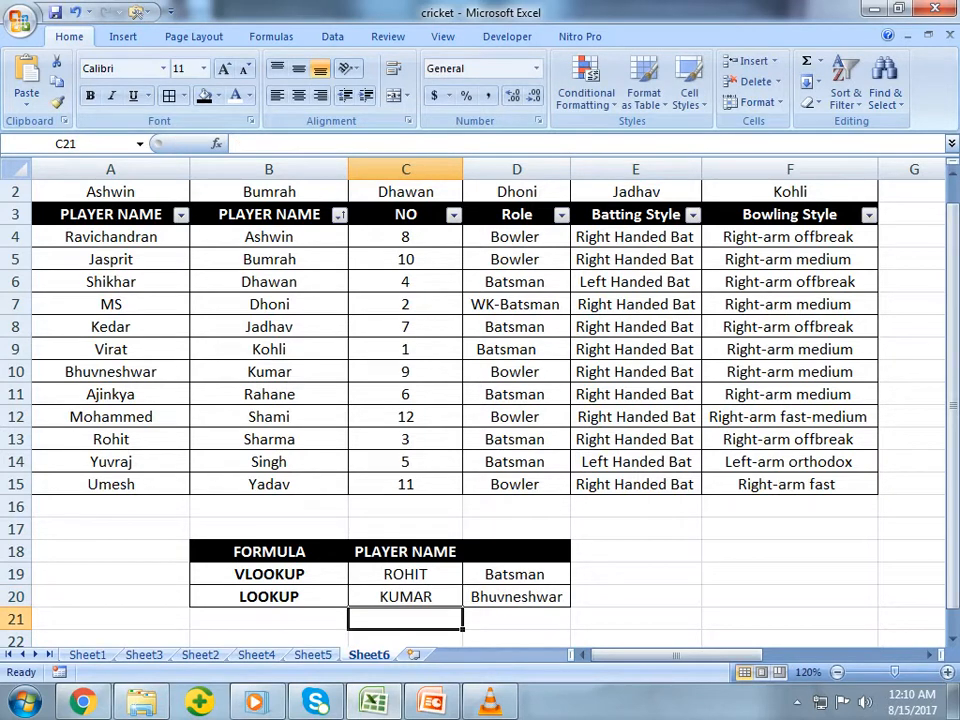
Step: Change the lookup name in C20 to SINGH
click(405, 597)
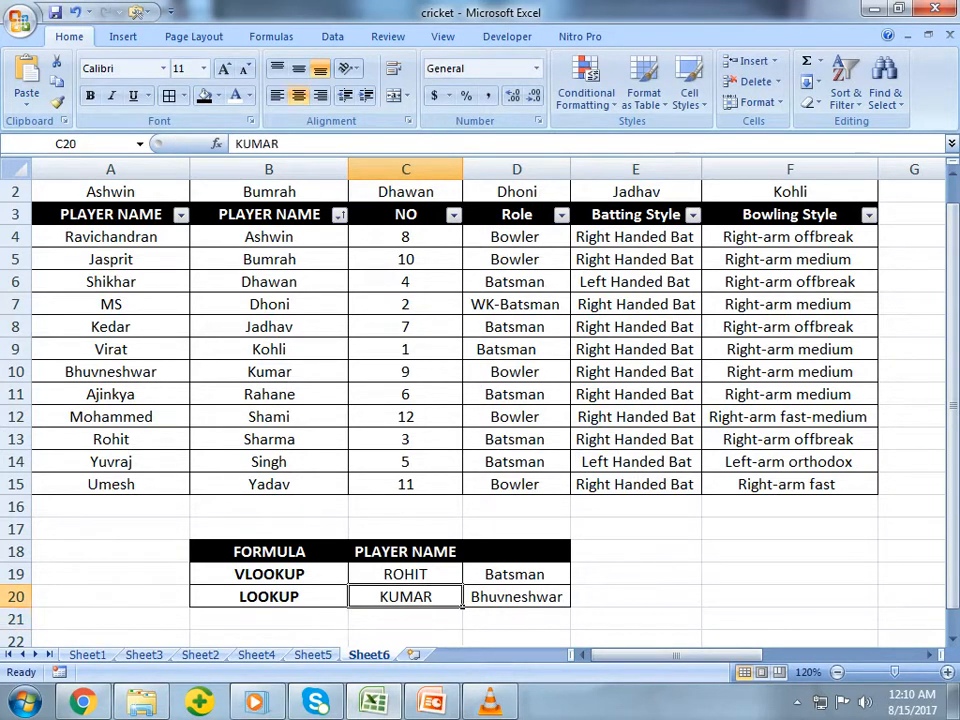
text(SINGH)
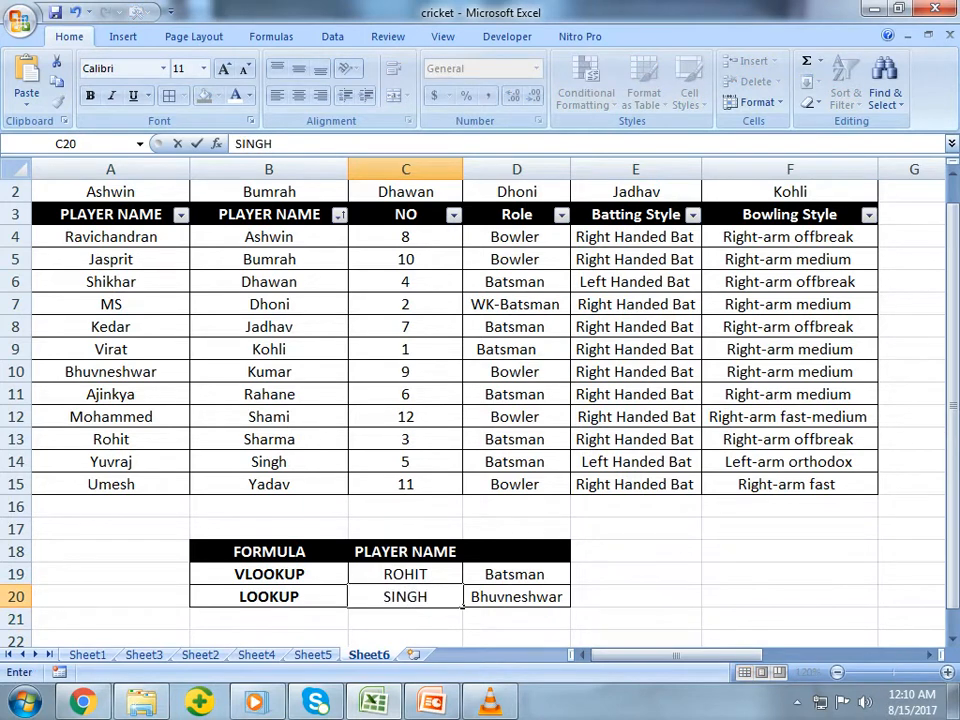
key(Return)
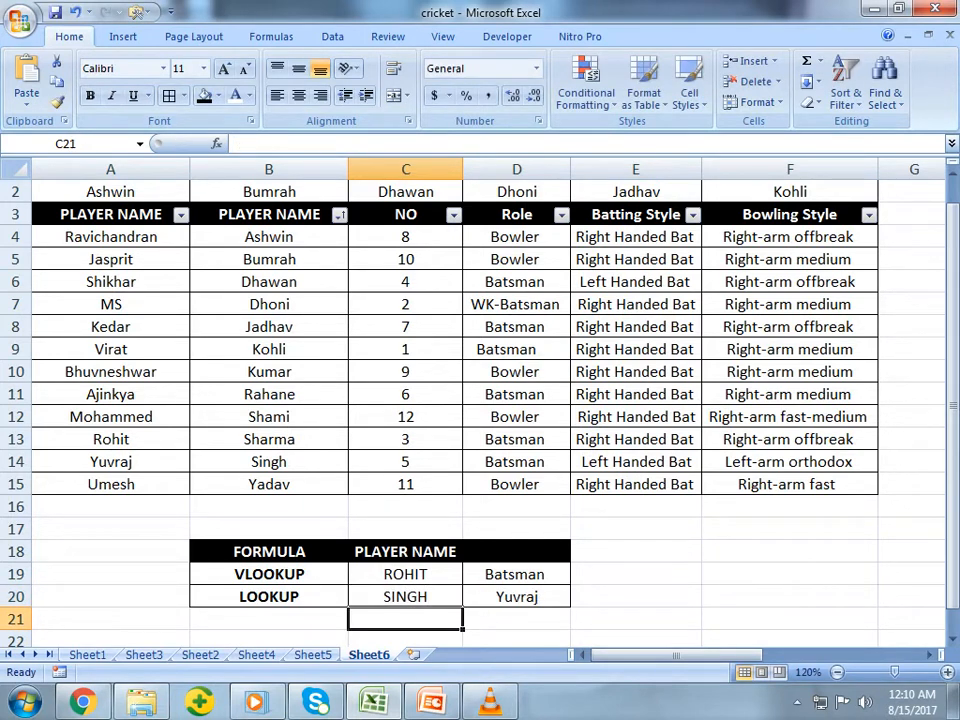